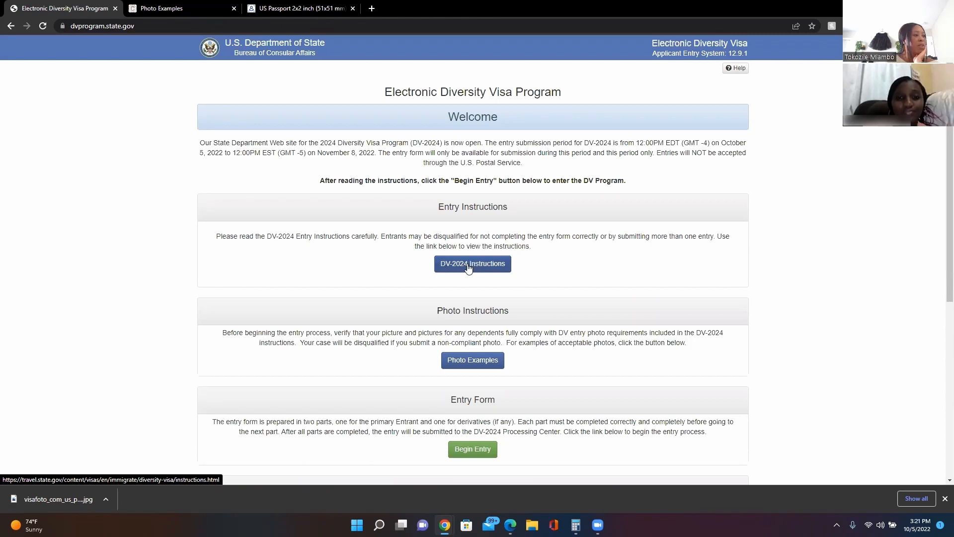
# Go to the Diversity Visa Instructions page and open the DV-2024 Program Instructions PDF.
pyautogui.click(468, 266)
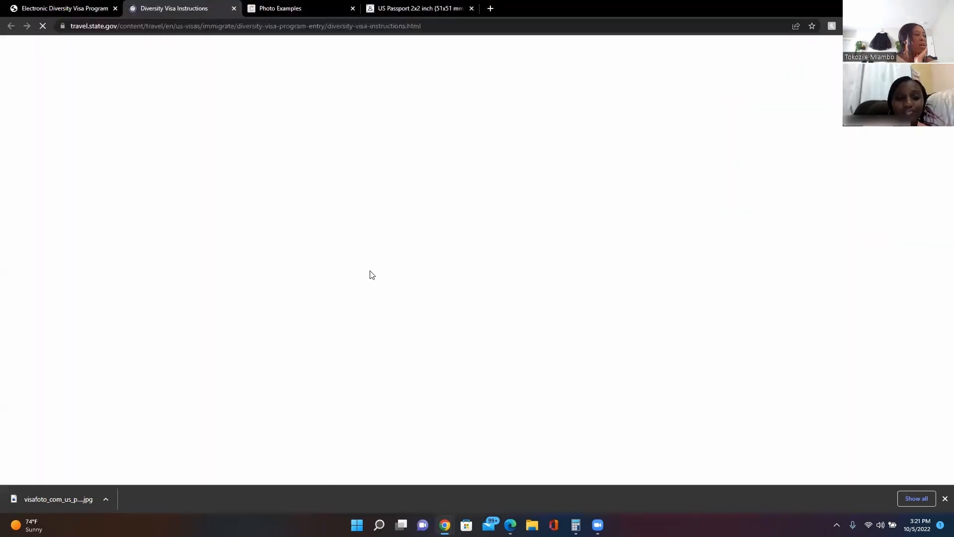
pyautogui.scroll(-2, 72, 271)
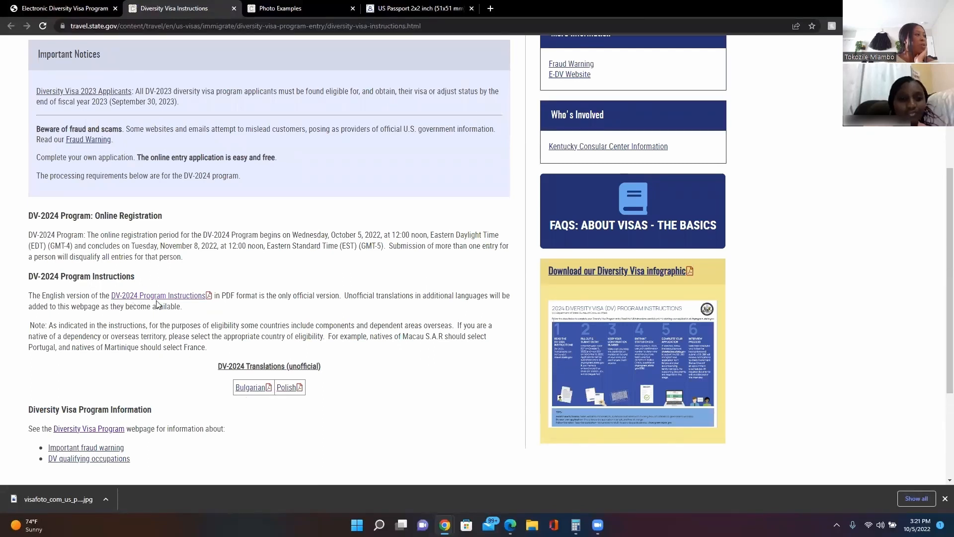
pyautogui.click(180, 298)
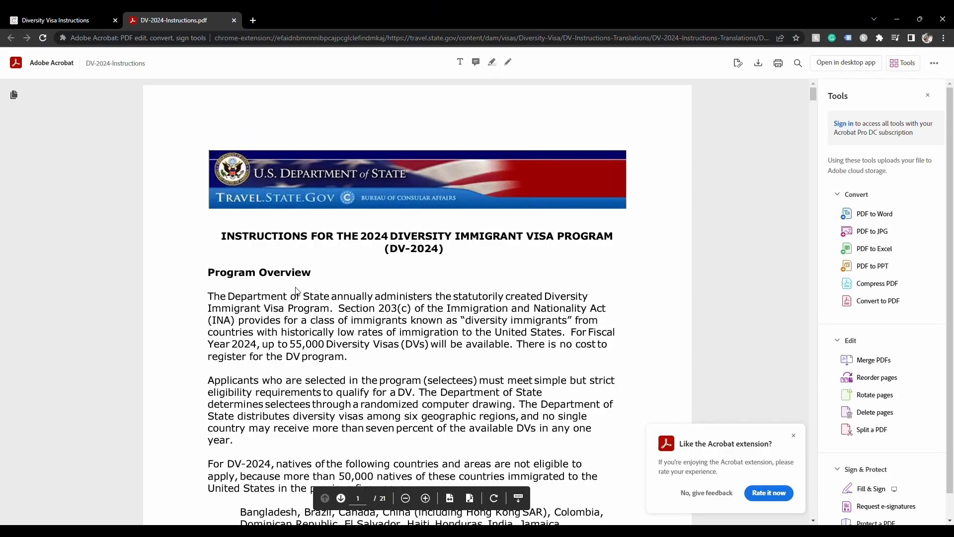
# Read through the DV-2024 instructions PDF, then return to the dvprogram.state.gov welcome page.
pyautogui.scroll(-6, 259, 285)
pyautogui.scroll(-10, 443, 338)
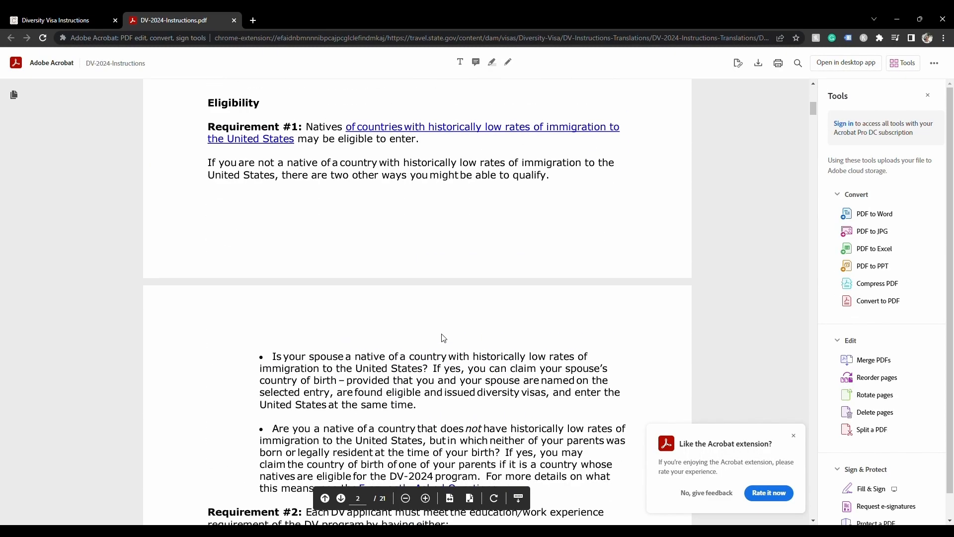
pyautogui.scroll(-12, 444, 317)
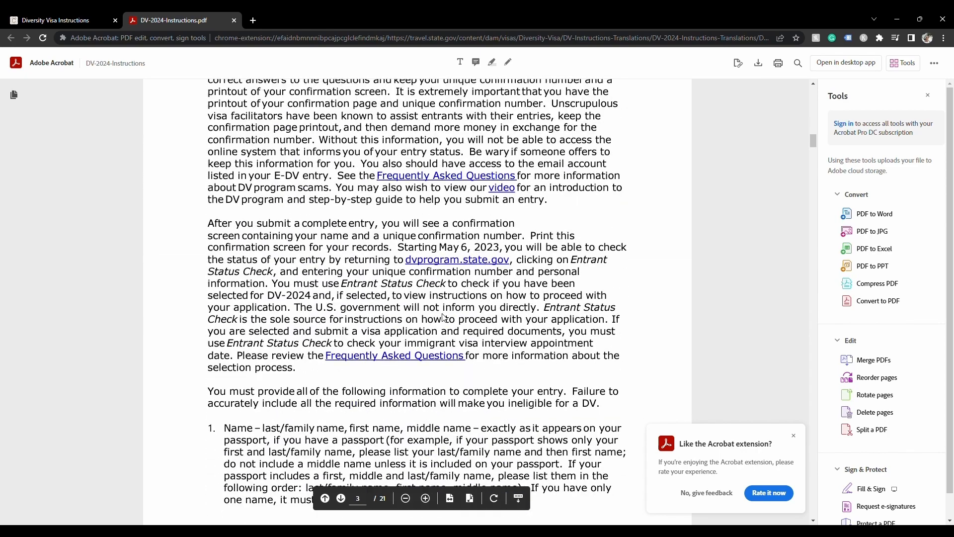
pyautogui.moveTo(814, 150); pyautogui.dragTo(834, 370)
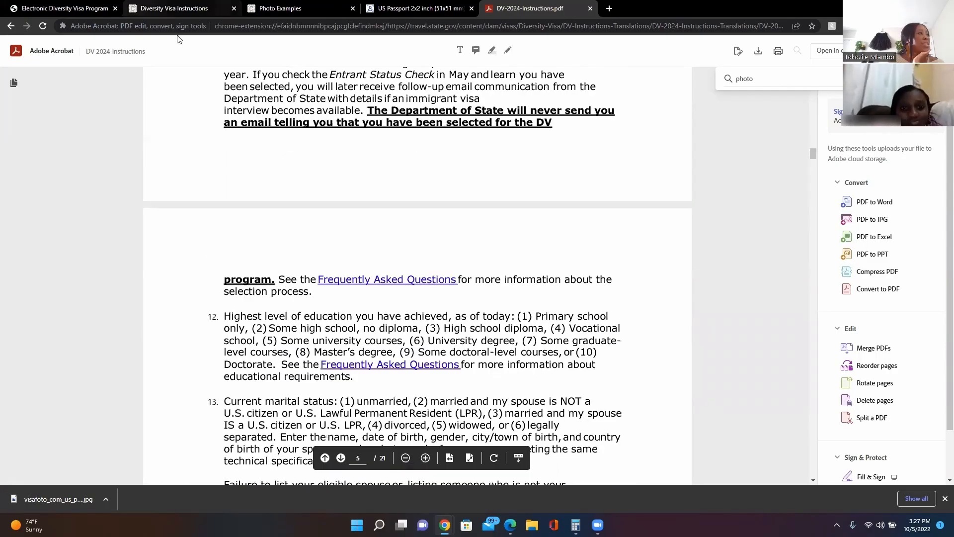
pyautogui.click(64, 9)
pyautogui.scroll(-1, 487, 313)
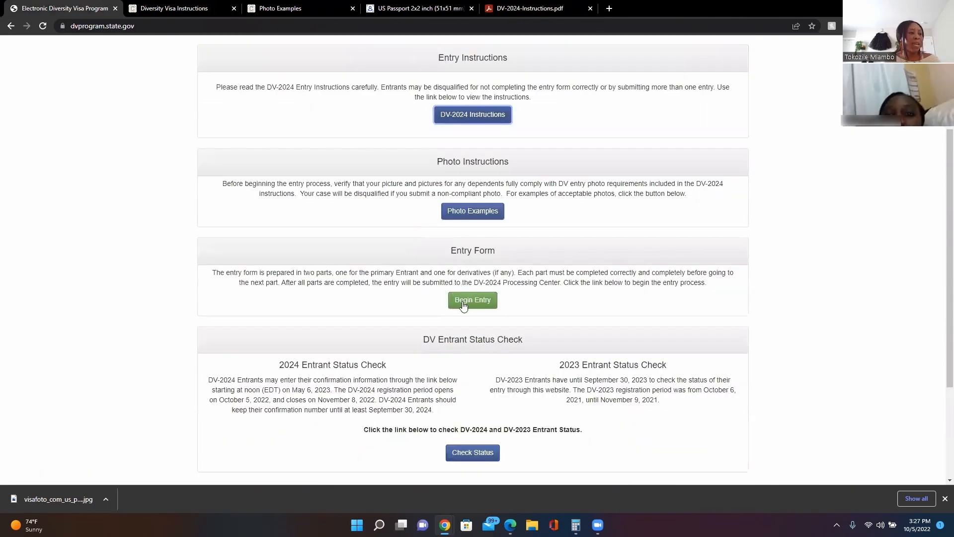
# Begin the DV-2024 entry and type the captcha characters into the authentication code box.
pyautogui.click(472, 301)
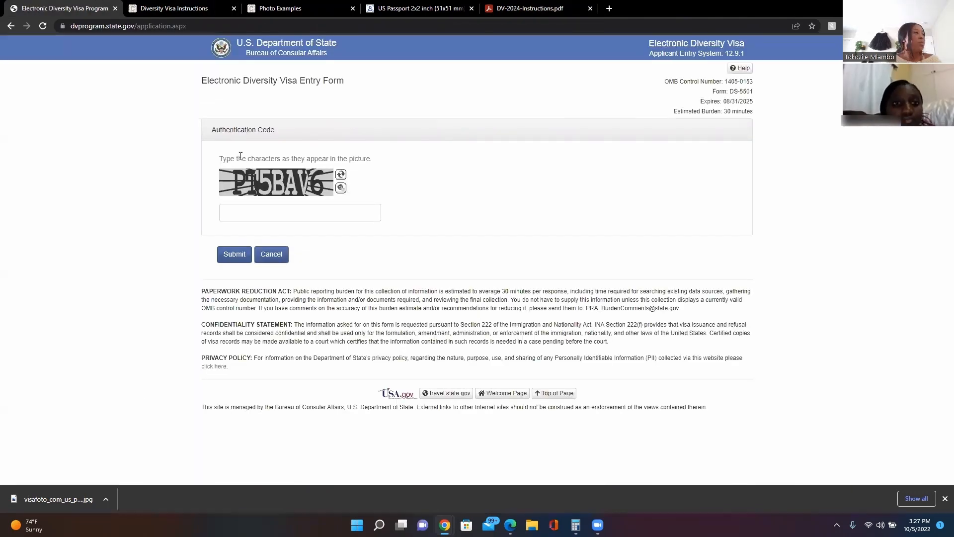
pyautogui.click(286, 216)
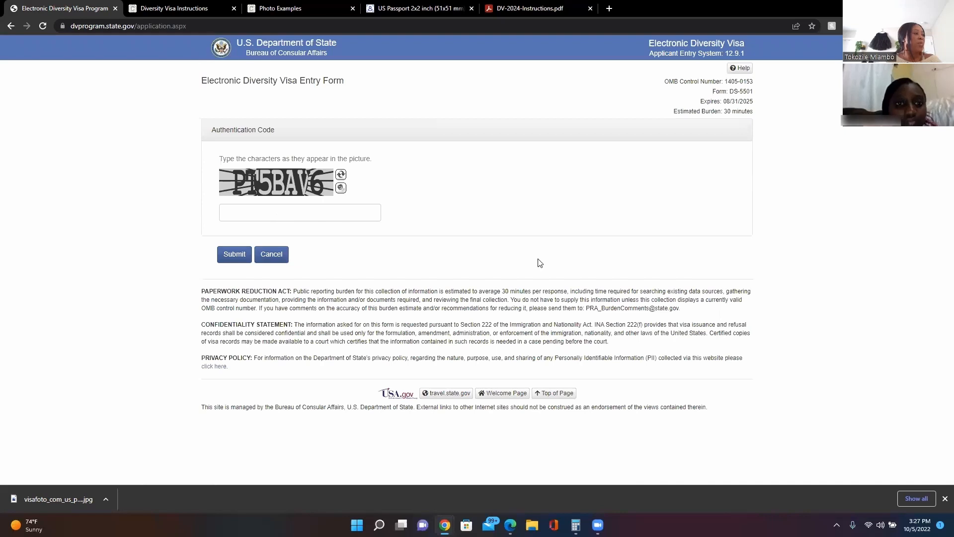
pyautogui.write('PT5')
pyautogui.press('F12')
pyautogui.write('BAV6')
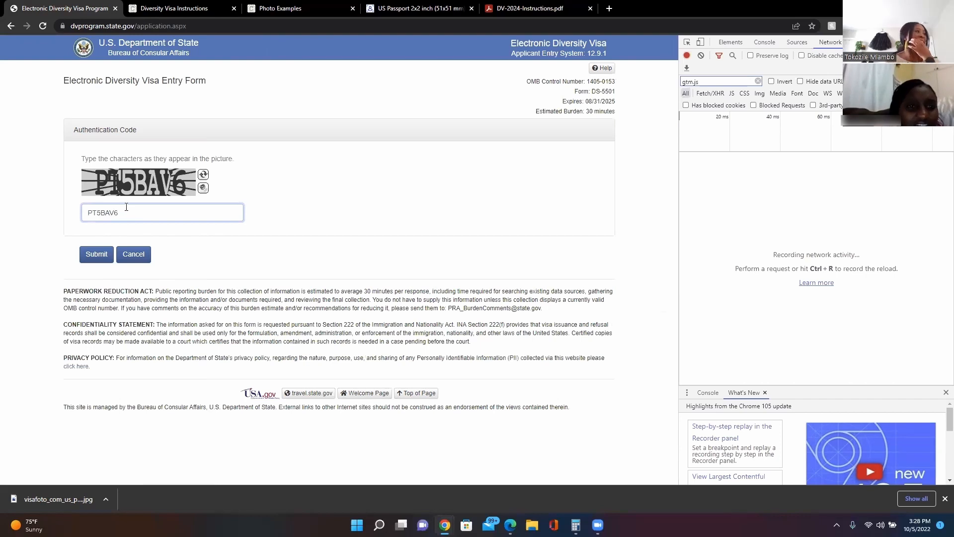
# Submit the code, enter the entrant's last, first and middle names, and mark gender Female.
pyautogui.click(99, 256)
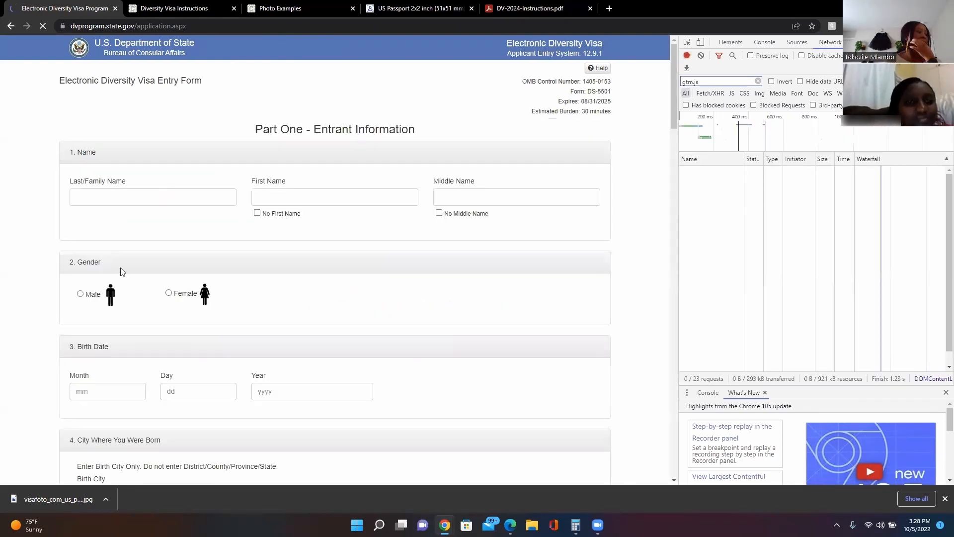
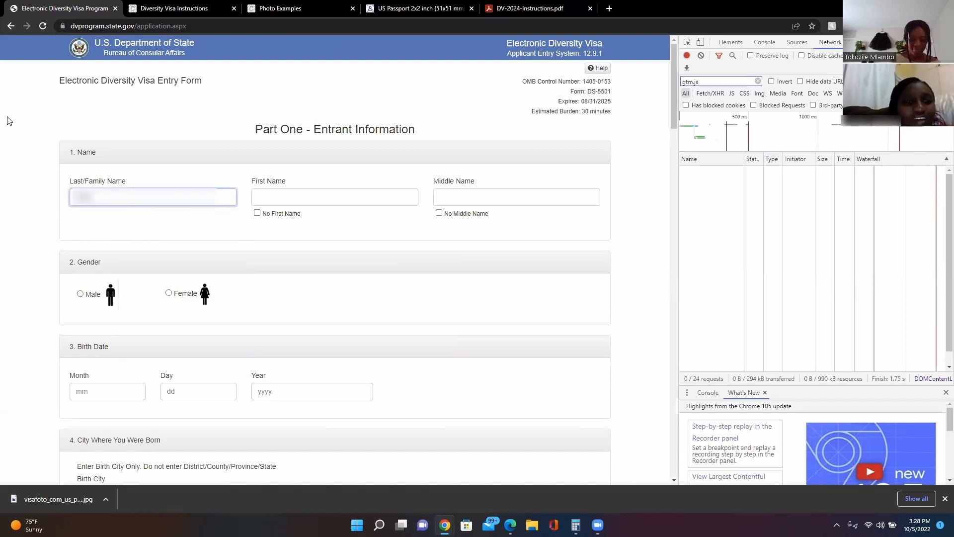
pyautogui.click(289, 196)
pyautogui.write('Tok')
pyautogui.click(489, 199)
pyautogui.write('xxxxxx')
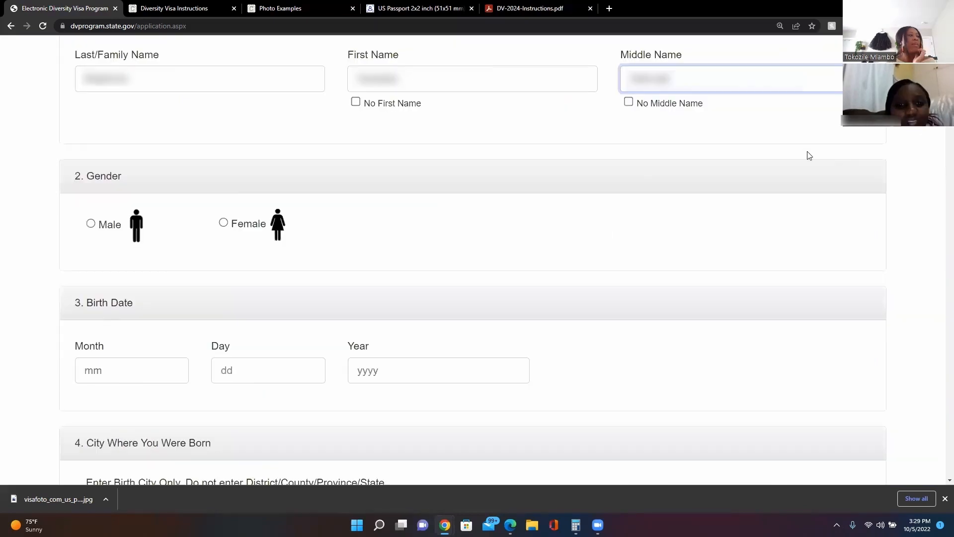
pyautogui.click(223, 225)
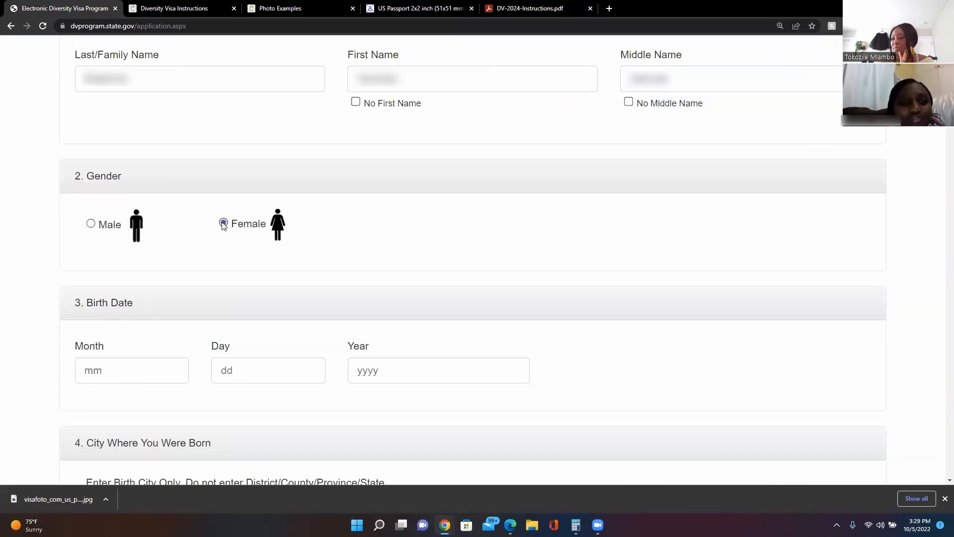
pyautogui.click(128, 375)
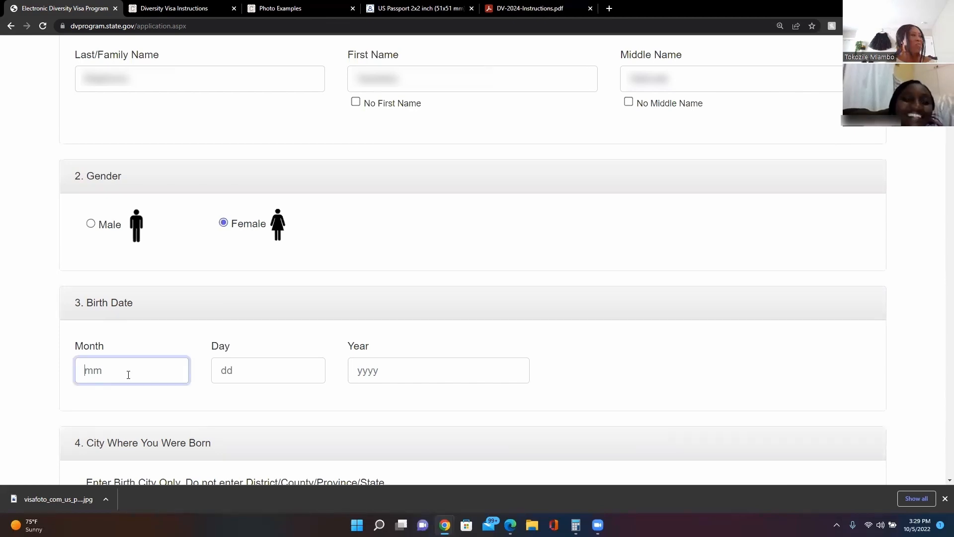
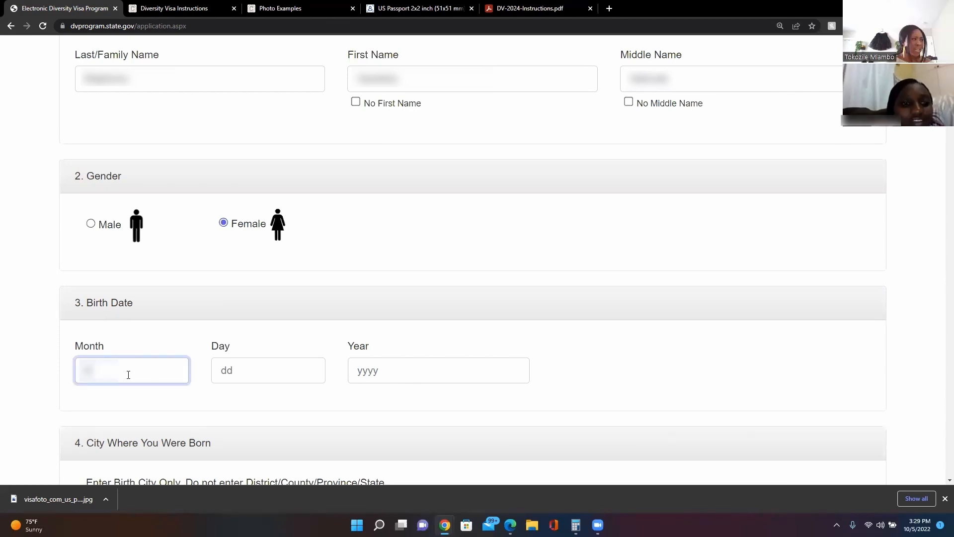
pyautogui.press('Tab')
pyautogui.press('Tab')
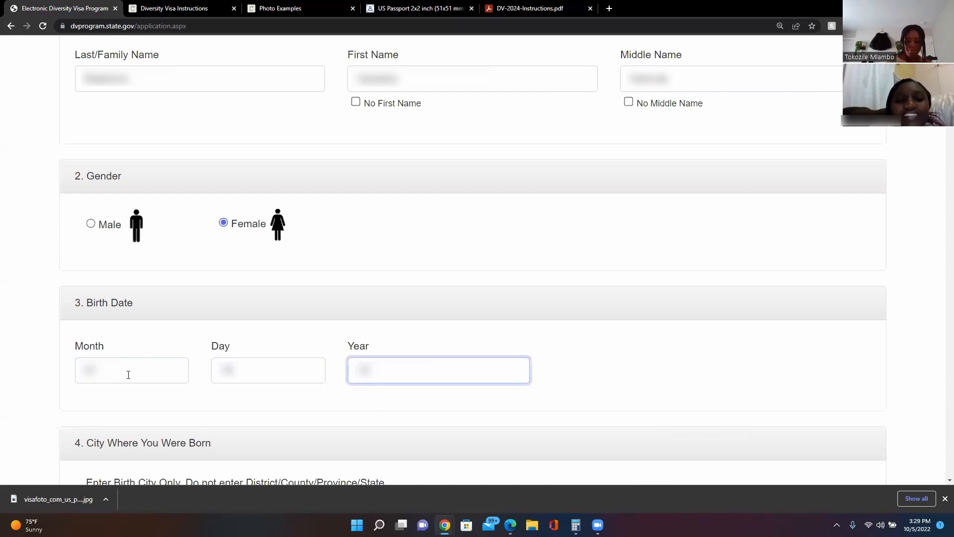
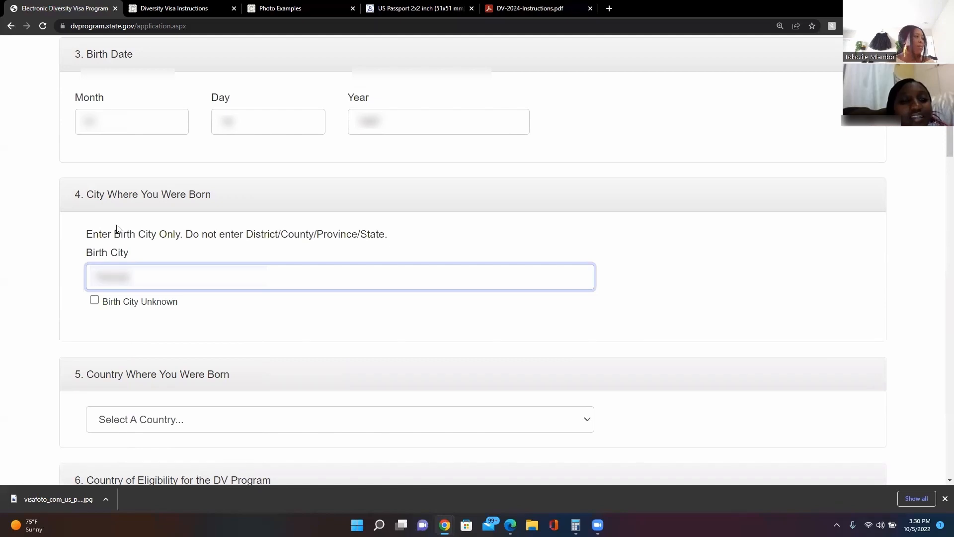
pyautogui.scroll(-2, 204, 335)
# Choose Zimbabwe as the country of birth.
pyautogui.click(194, 318)
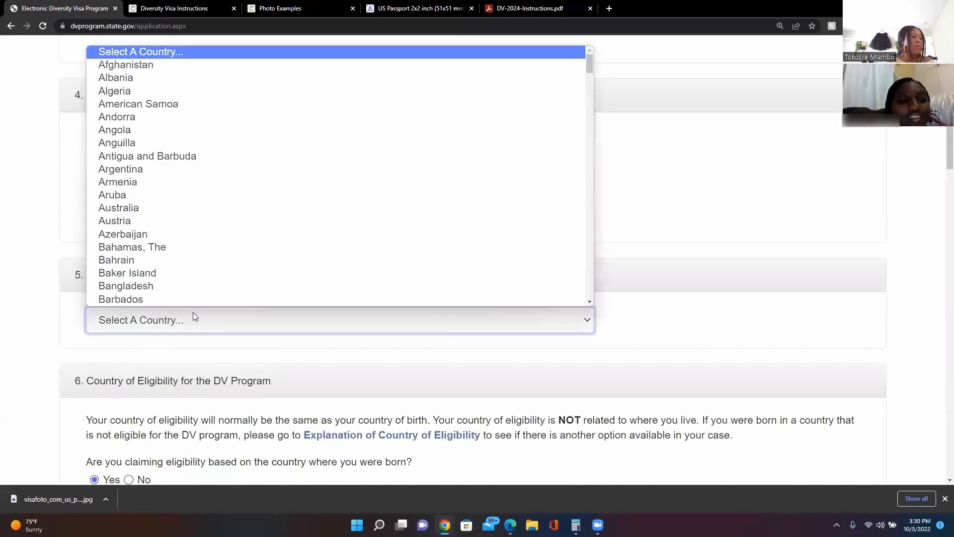
pyautogui.press('z')
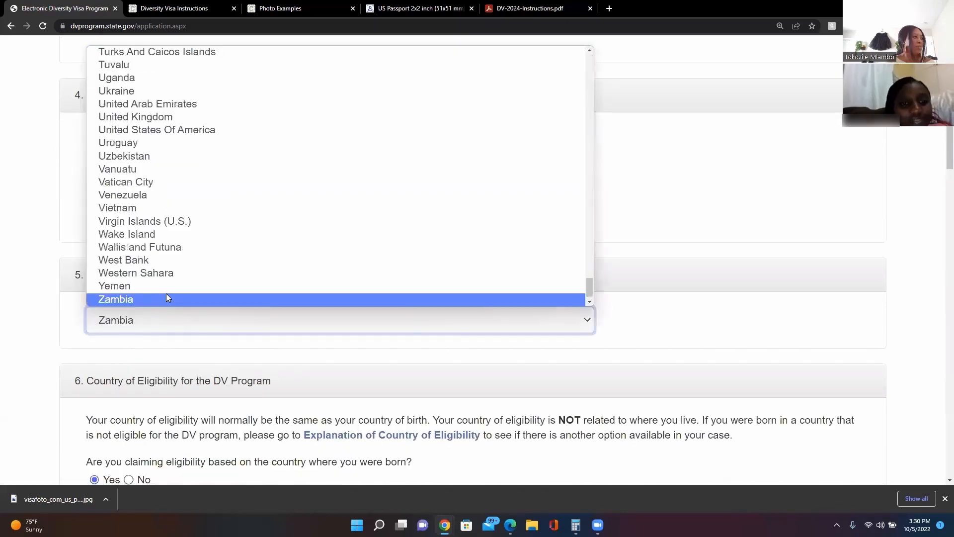
pyautogui.press('Down')
# Keep DV eligibility claimed by country of birth and move on to Entrant Photograph.
pyautogui.scroll(-3, 159, 409)
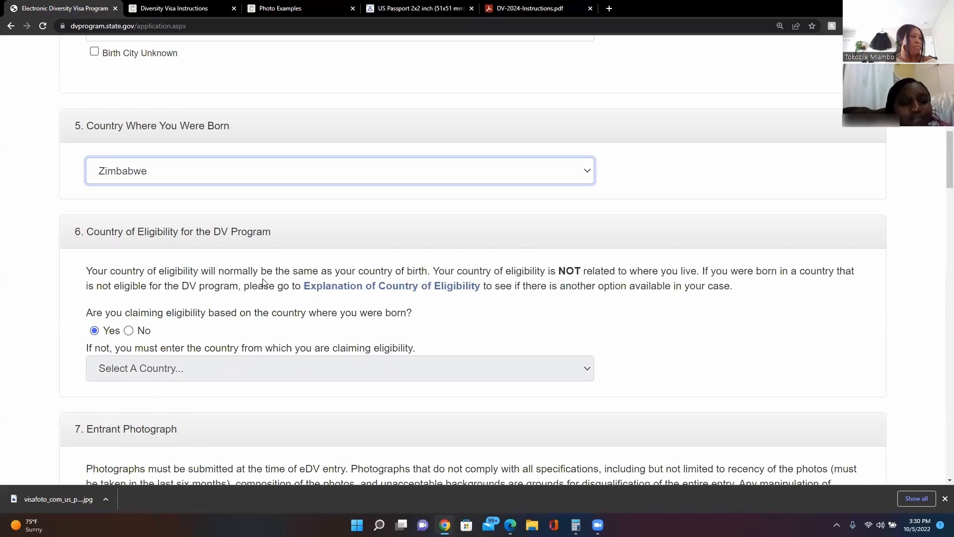
pyautogui.scroll(-2, 263, 284)
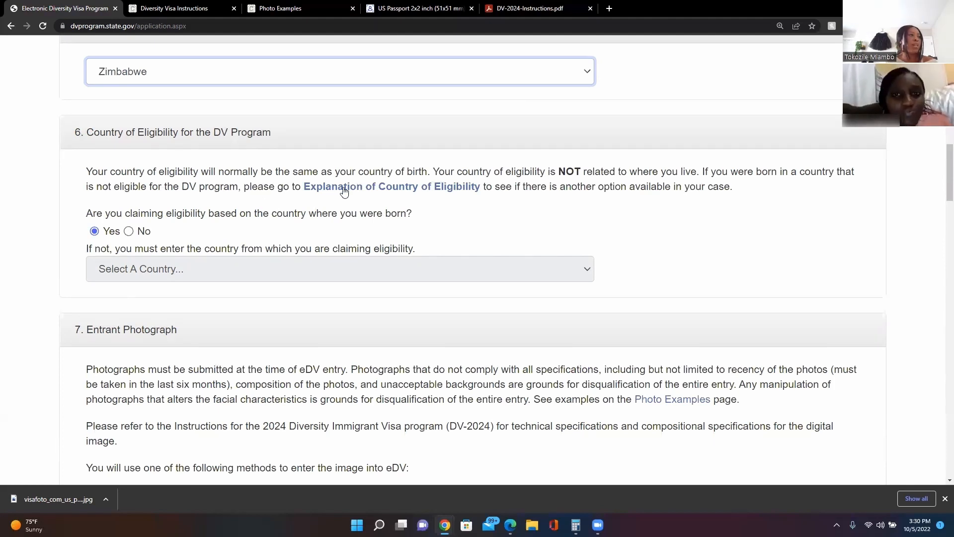
pyautogui.click(407, 190)
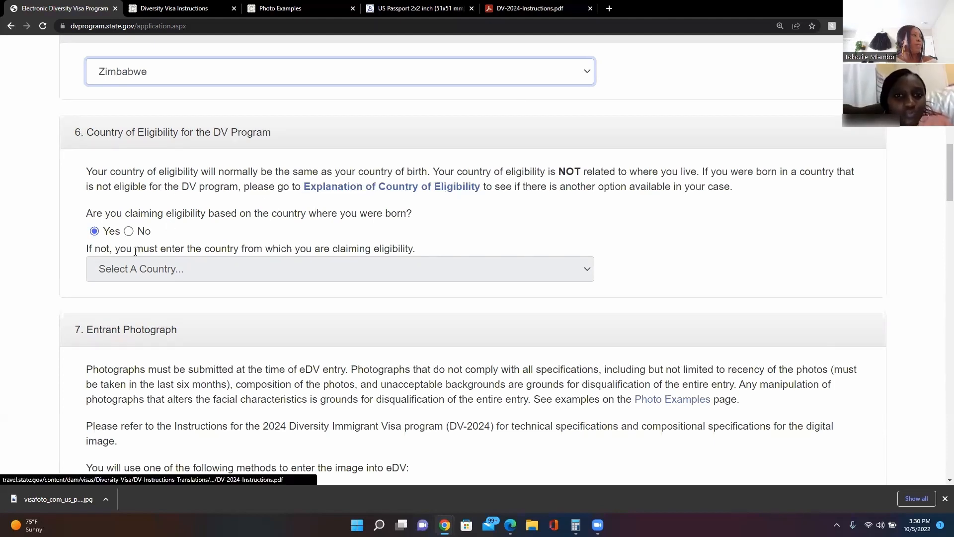
pyautogui.click(95, 229)
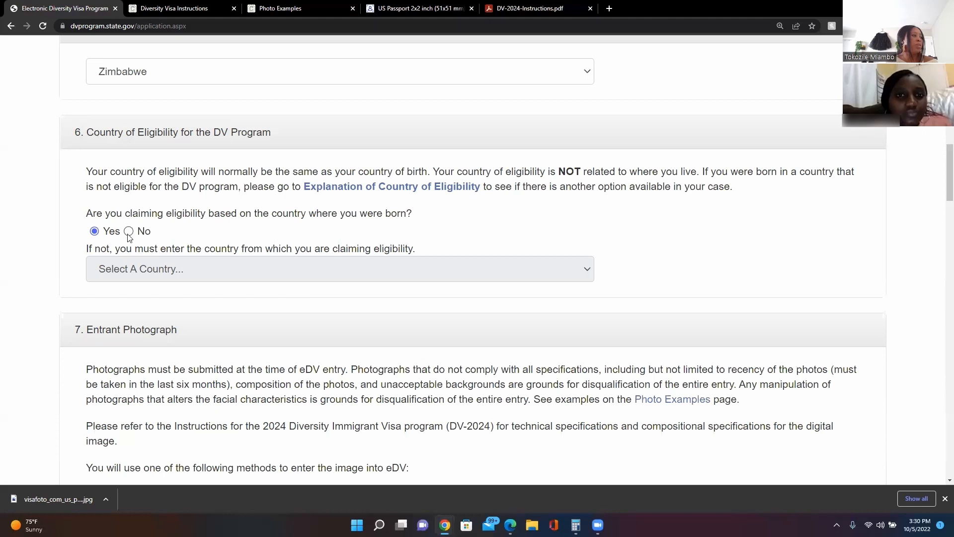
pyautogui.scroll(-5, 129, 234)
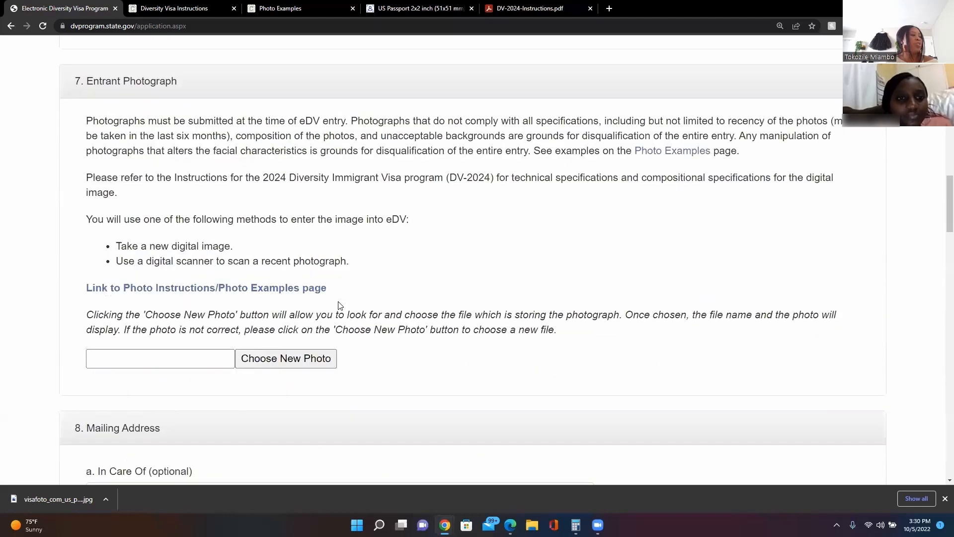
# Upload visafoto_com_us_passport.jpg from Downloads as the entrant photograph.
pyautogui.click(283, 365)
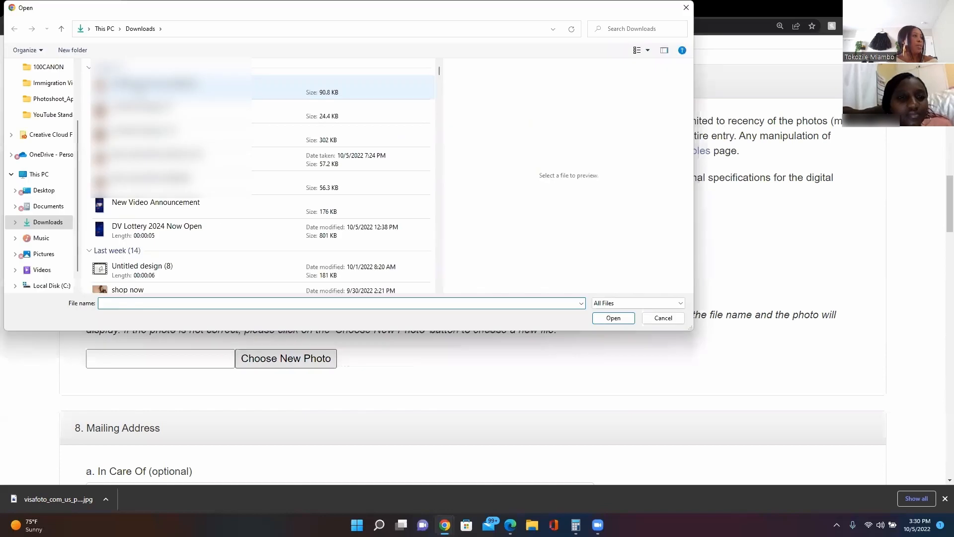
pyautogui.doubleClick(149, 87)
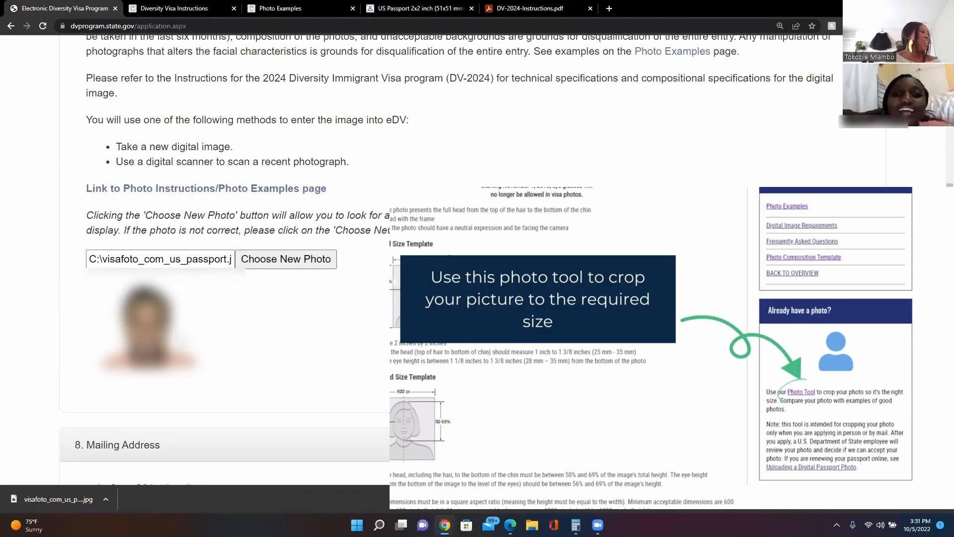
pyautogui.scroll(-8, 153, 120)
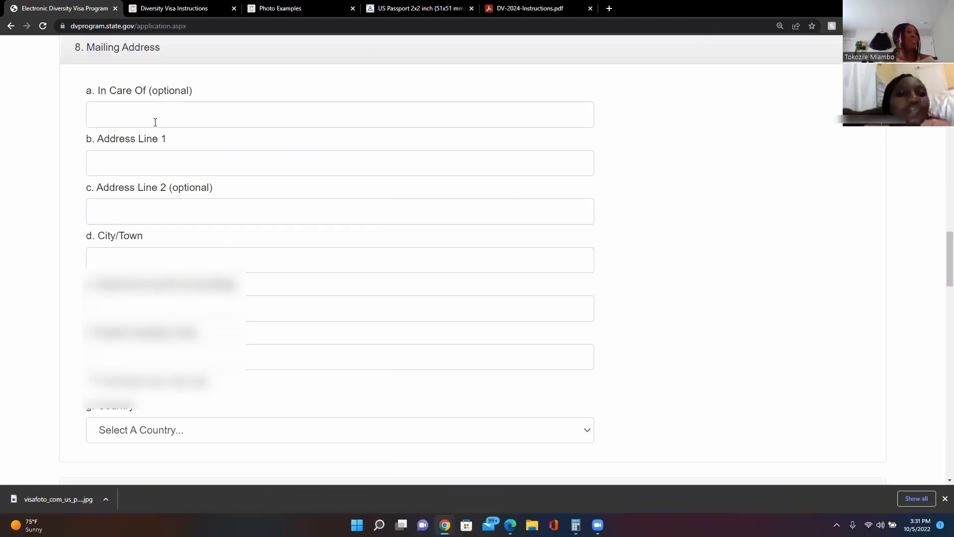
# Enter the mailing address line, tick No Postal Code, and set the mailing country to Zimbabwe.
pyautogui.click(133, 165)
pyautogui.write('32')
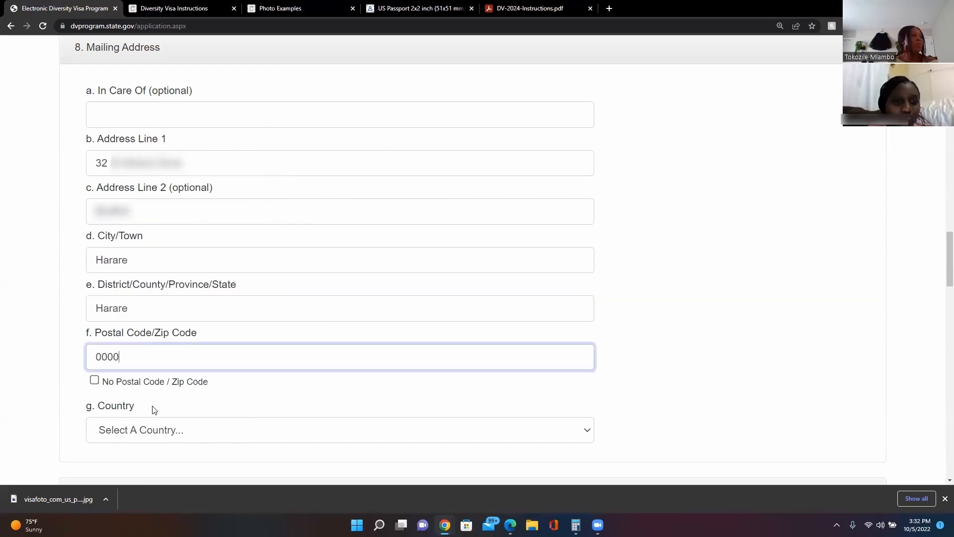
pyautogui.click(94, 380)
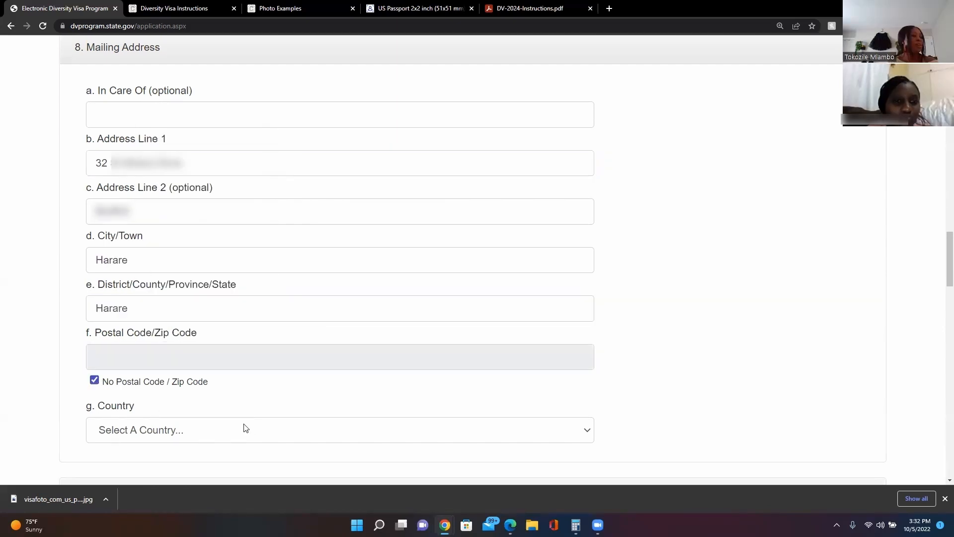
pyautogui.scroll(-2, 244, 427)
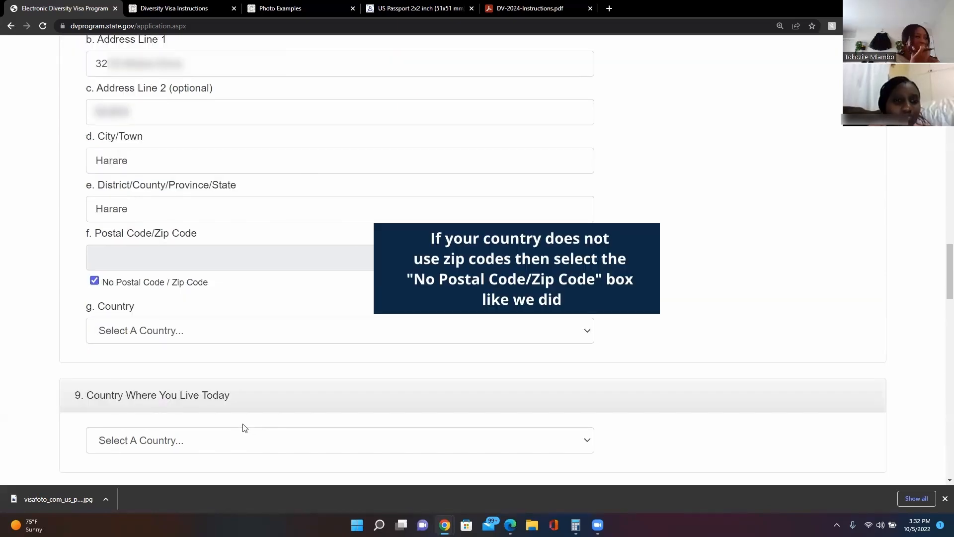
pyautogui.click(189, 330)
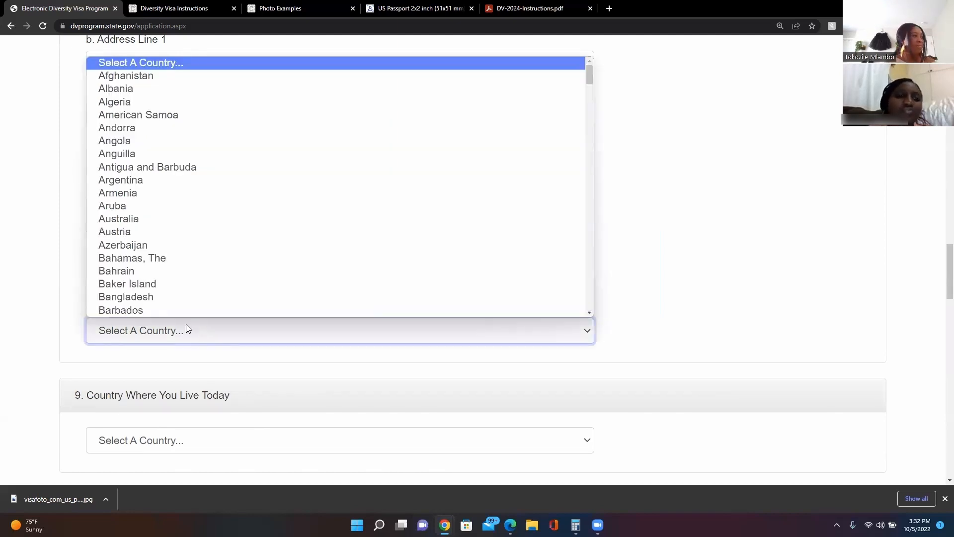
pyautogui.press('z')
pyautogui.click(139, 308)
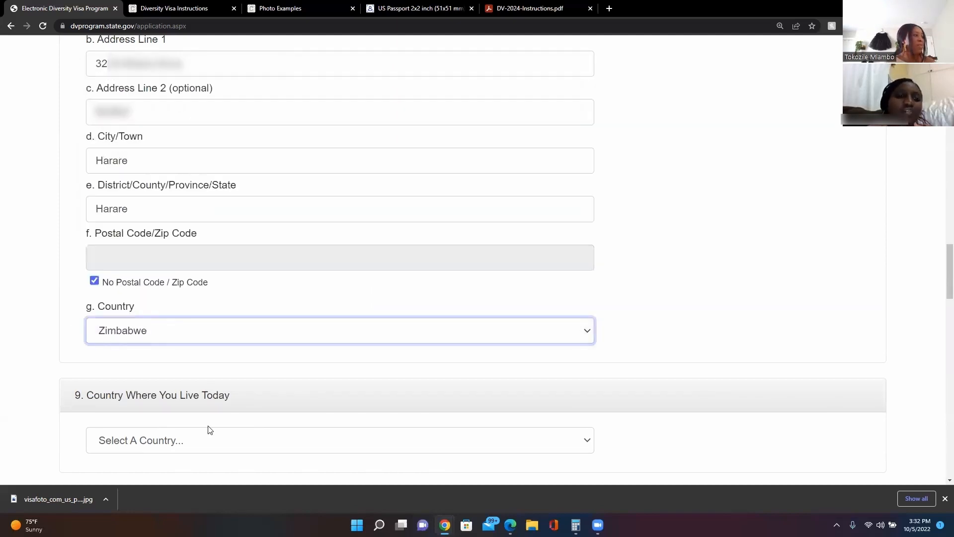
pyautogui.scroll(-3, 181, 297)
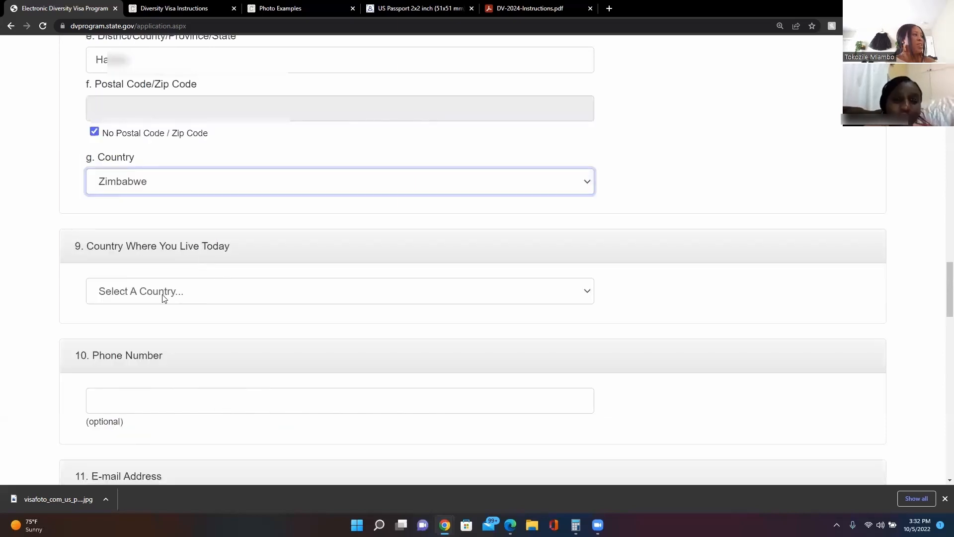
# Set the country of residence to Zimbabwe and start the phone number with country code +263.
pyautogui.click(164, 298)
pyautogui.press('z')
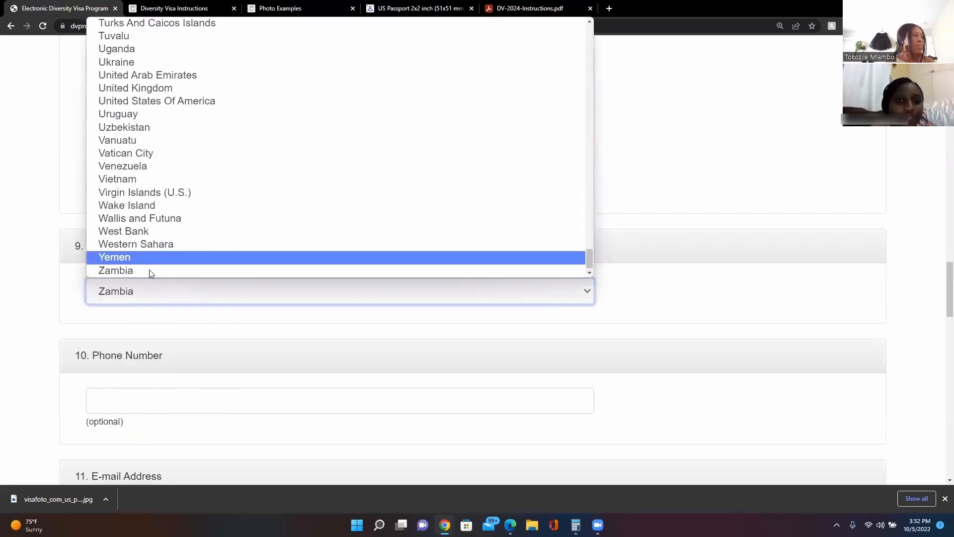
pyautogui.scroll(-1, 147, 270)
pyautogui.press('Return')
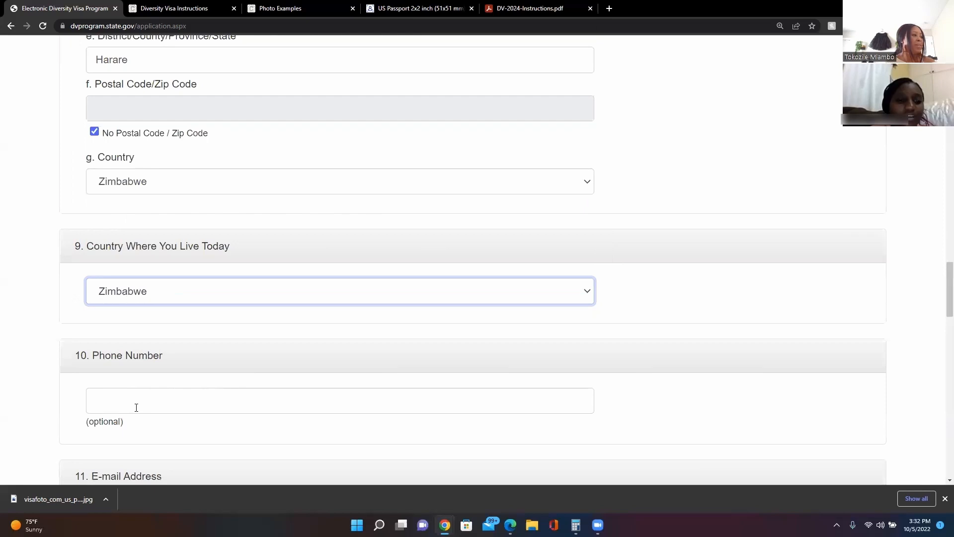
pyautogui.click(136, 407)
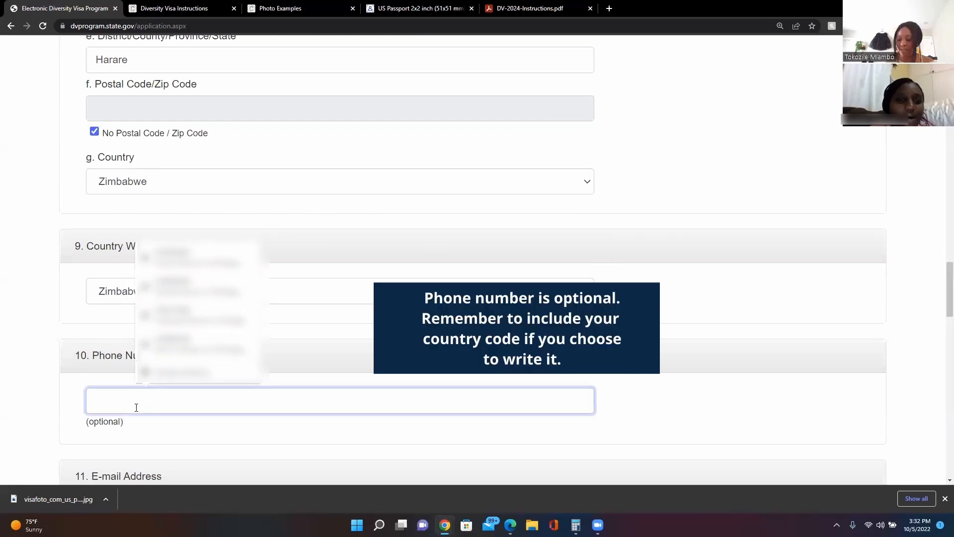
pyautogui.write('+2')
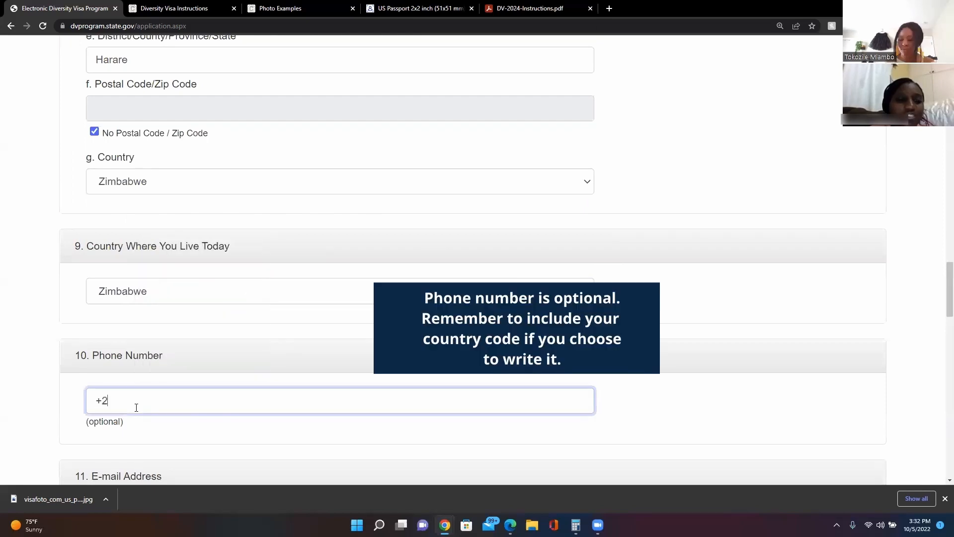
pyautogui.write('63')
# Enter the entrant's e-mail address and retype it in the confirmation field.
pyautogui.scroll(-5, 115, 240)
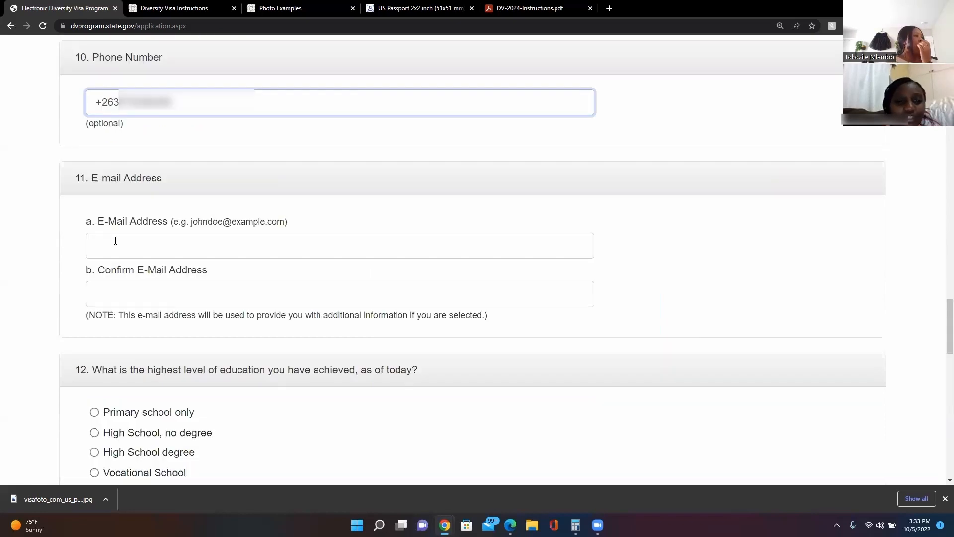
pyautogui.click(115, 240)
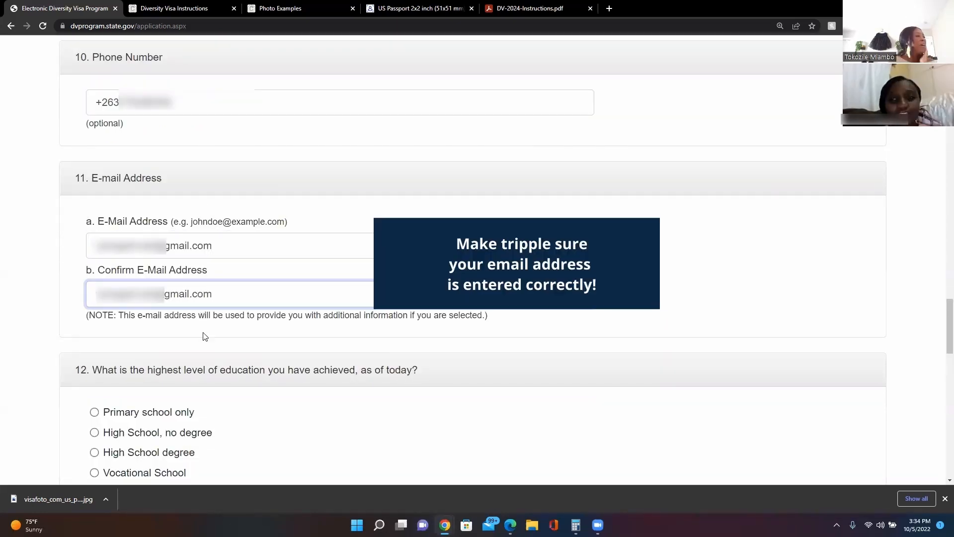
pyautogui.scroll(-2, 205, 337)
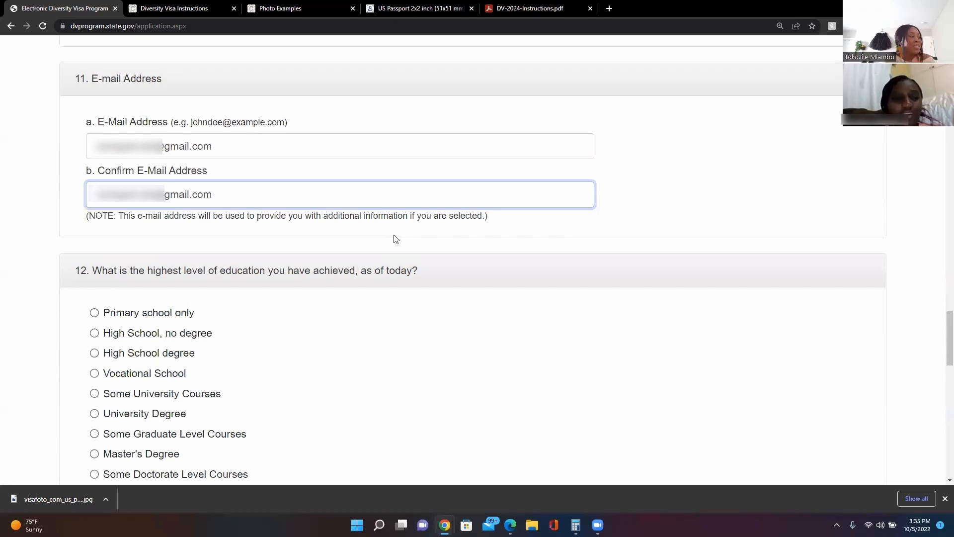
pyautogui.scroll(-3, 386, 262)
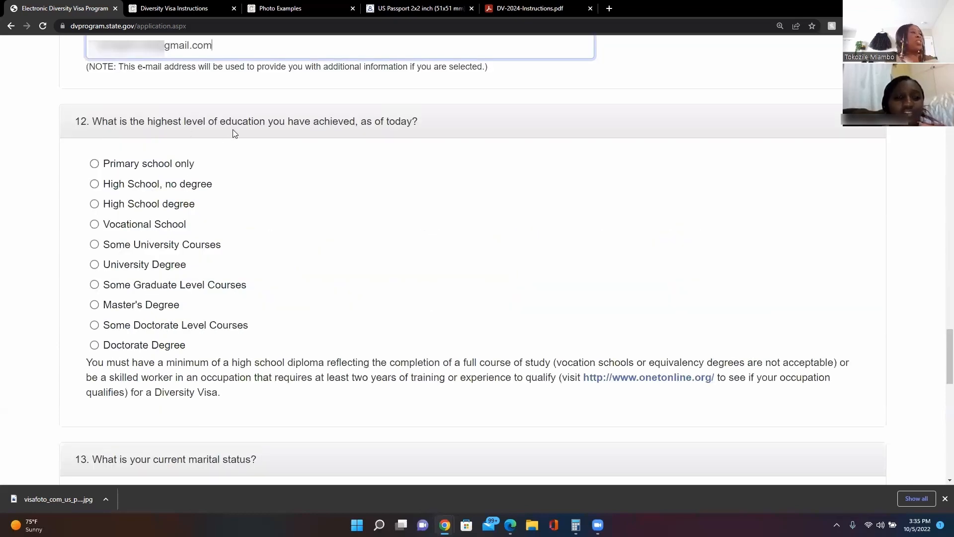
# Select Master's Degree as the highest level of education.
pyautogui.click(142, 303)
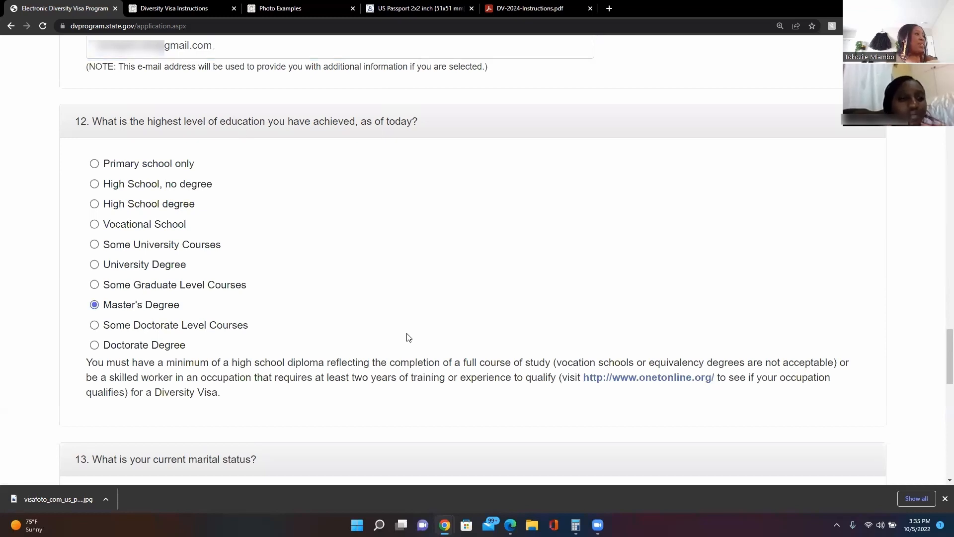
pyautogui.scroll(-2, 407, 337)
pyautogui.scroll(-1, 406, 336)
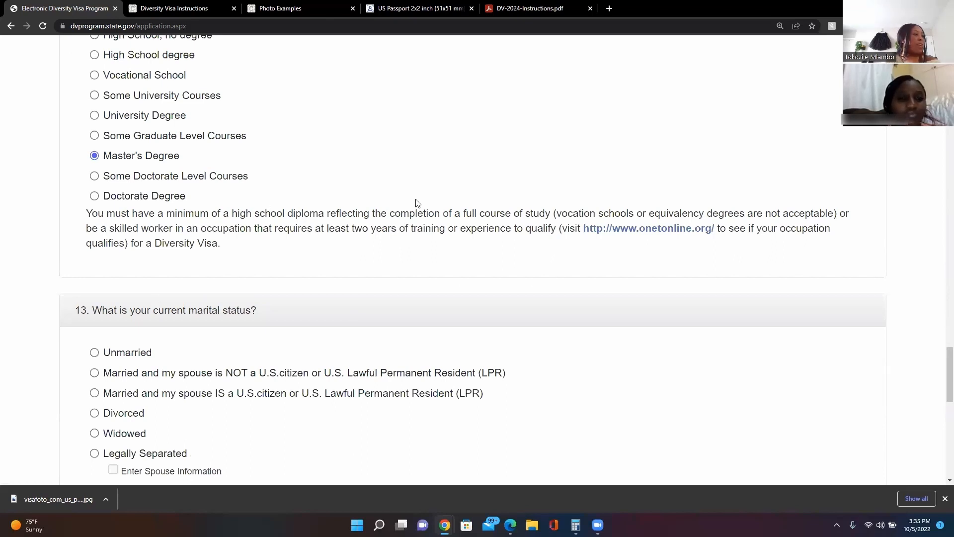
pyautogui.scroll(-1, 405, 227)
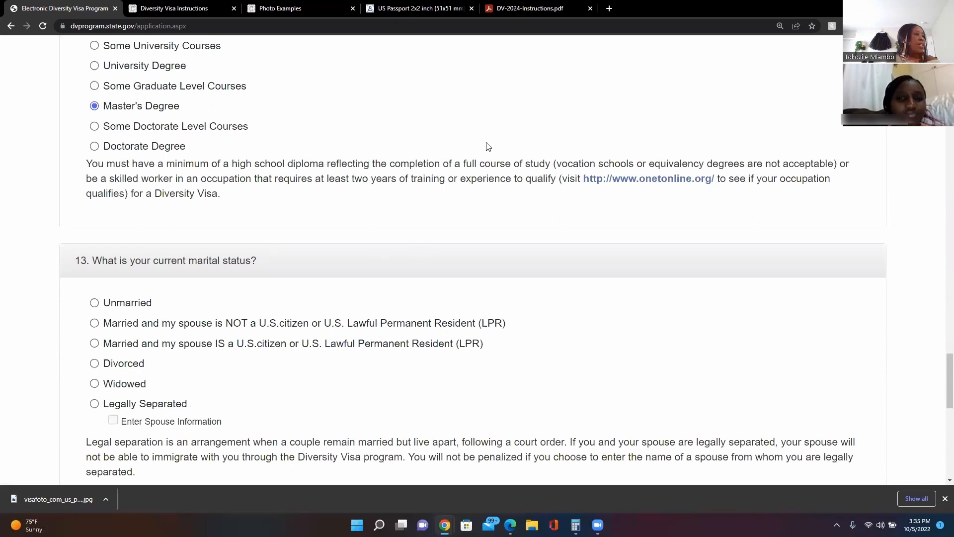
pyautogui.scroll(-1, 241, 247)
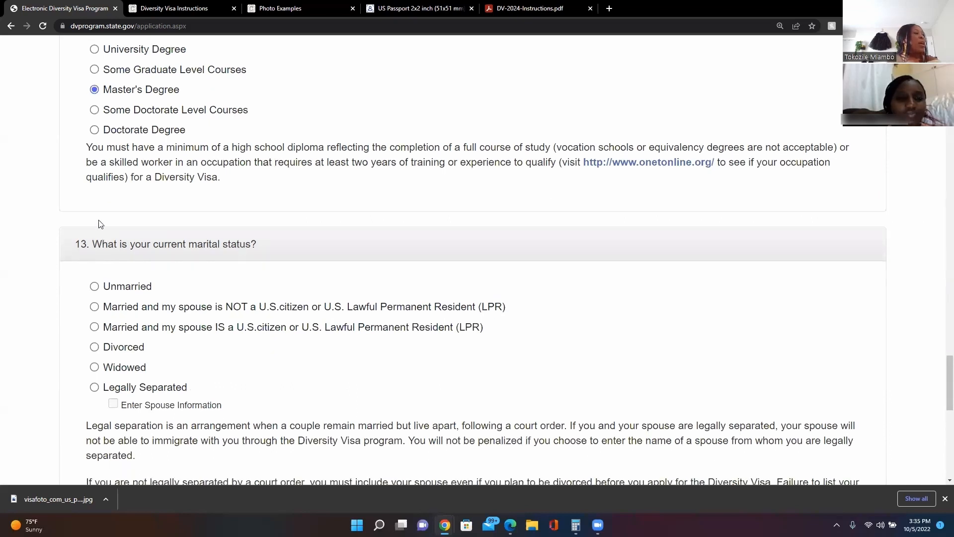
pyautogui.scroll(-1, 99, 226)
# Select Unmarried as the current marital status and scroll on to Number of Children.
pyautogui.click(95, 253)
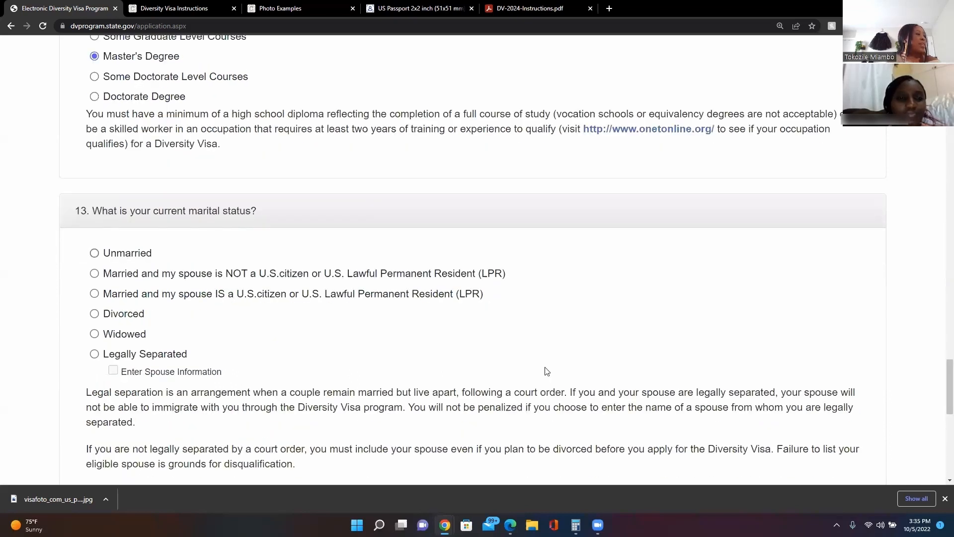
pyautogui.scroll(-1, 598, 361)
pyautogui.scroll(-3, 598, 362)
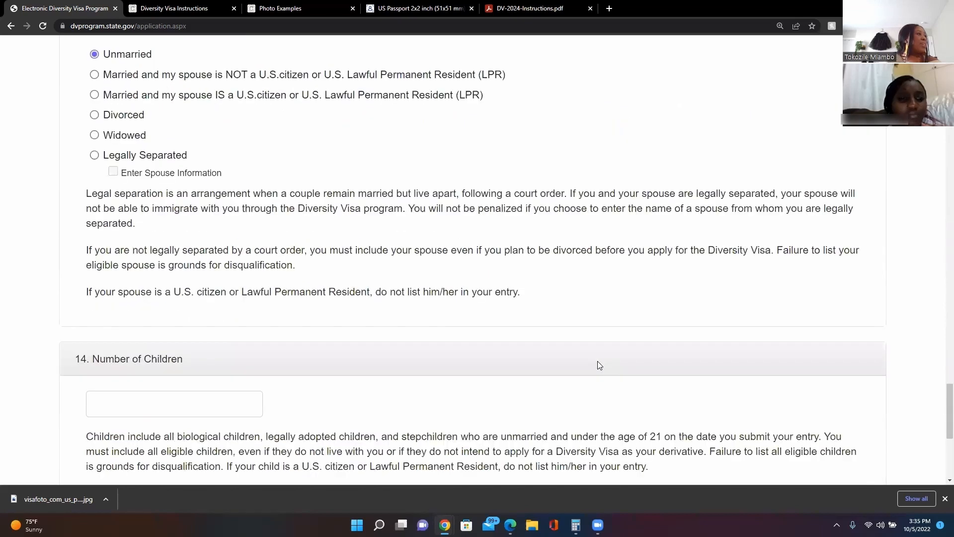
pyautogui.scroll(-1, 598, 363)
pyautogui.scroll(-3, 398, 288)
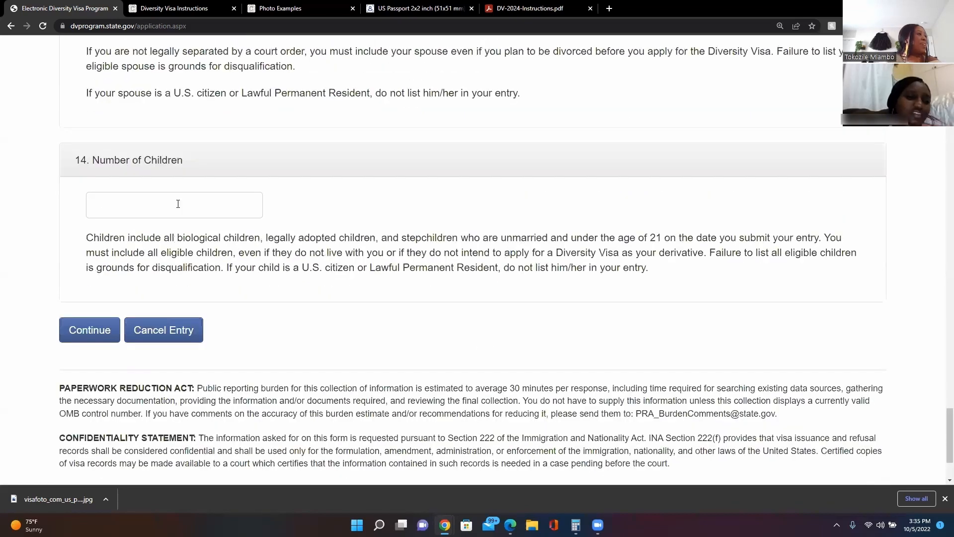
# Enter 0 for Number of Children and continue to the entry review page.
pyautogui.click(181, 206)
pyautogui.write('0')
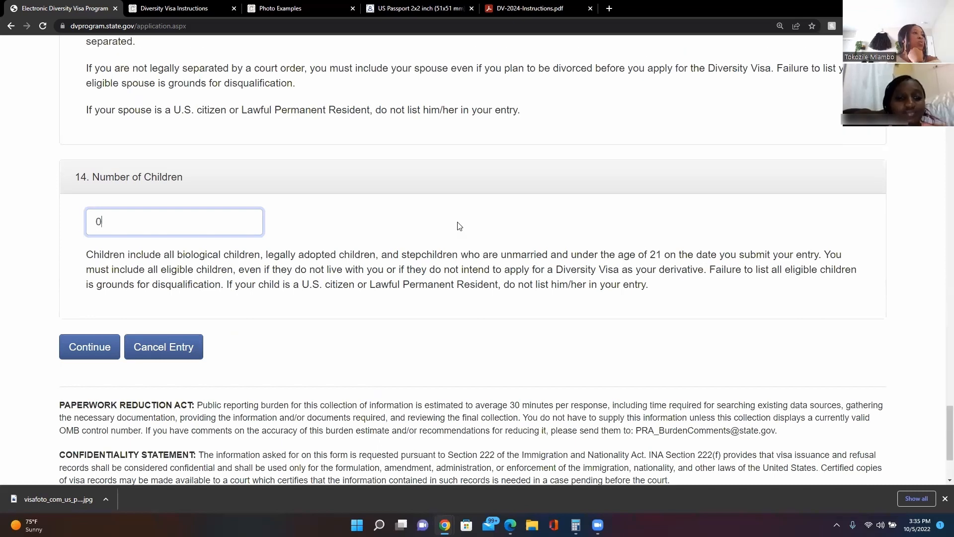
pyautogui.scroll(-1, 298, 268)
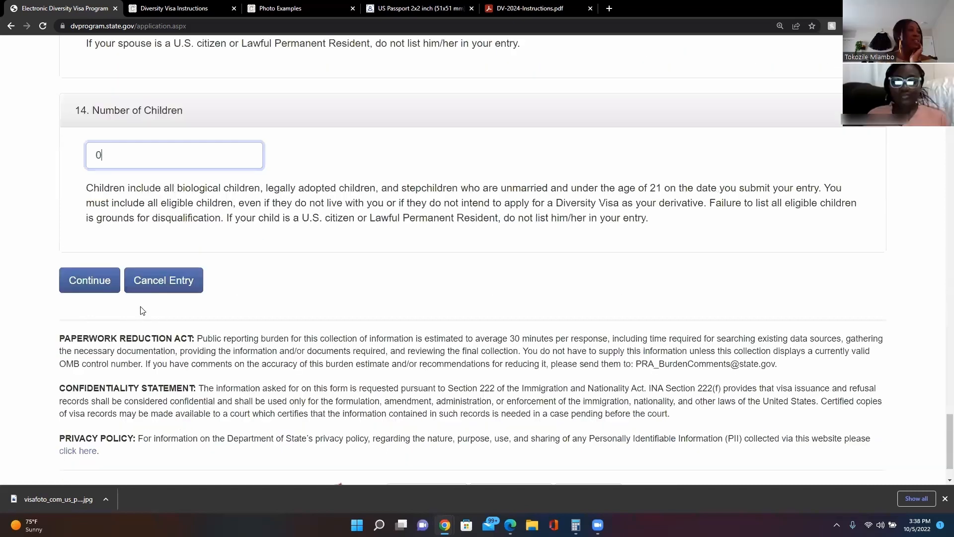
pyautogui.click(106, 288)
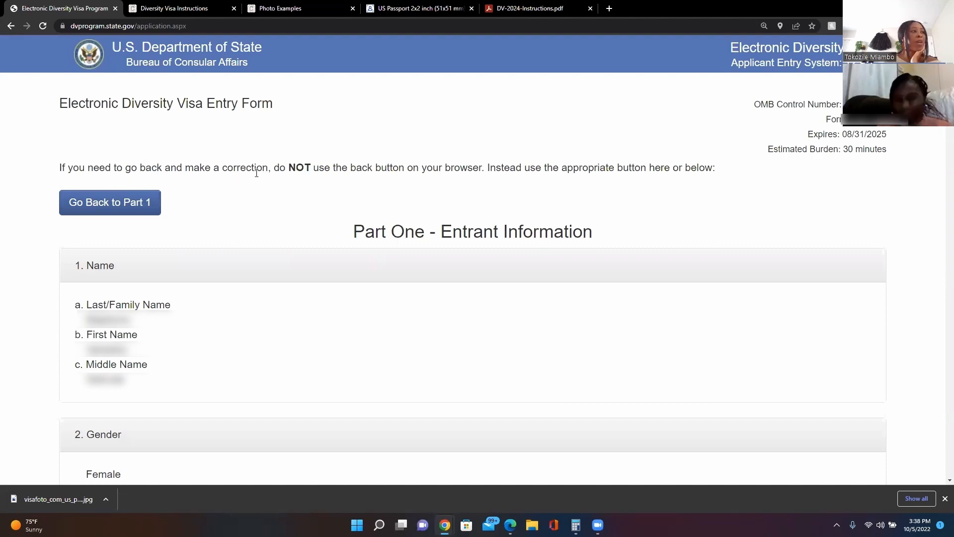
pyautogui.moveTo(280, 169); pyautogui.dragTo(379, 171)
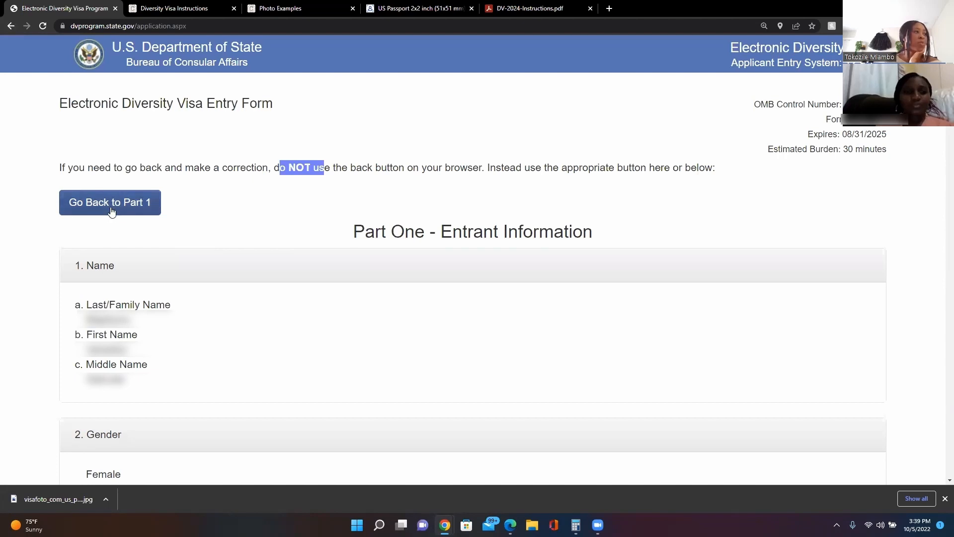
# Check the reviewed answers, confirming Master's Degree, Unmarried and 0 children.
pyautogui.scroll(-2, 290, 216)
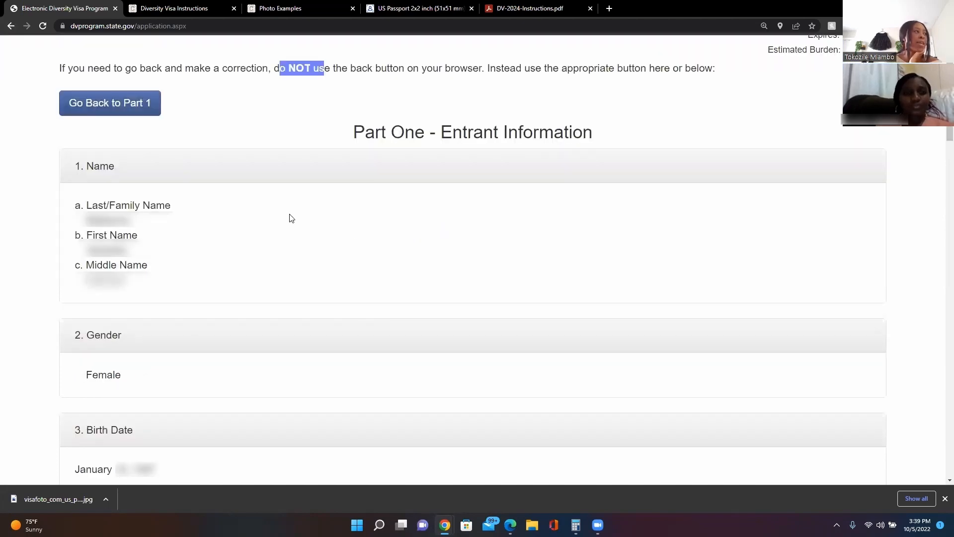
pyautogui.scroll(-1, 79, 154)
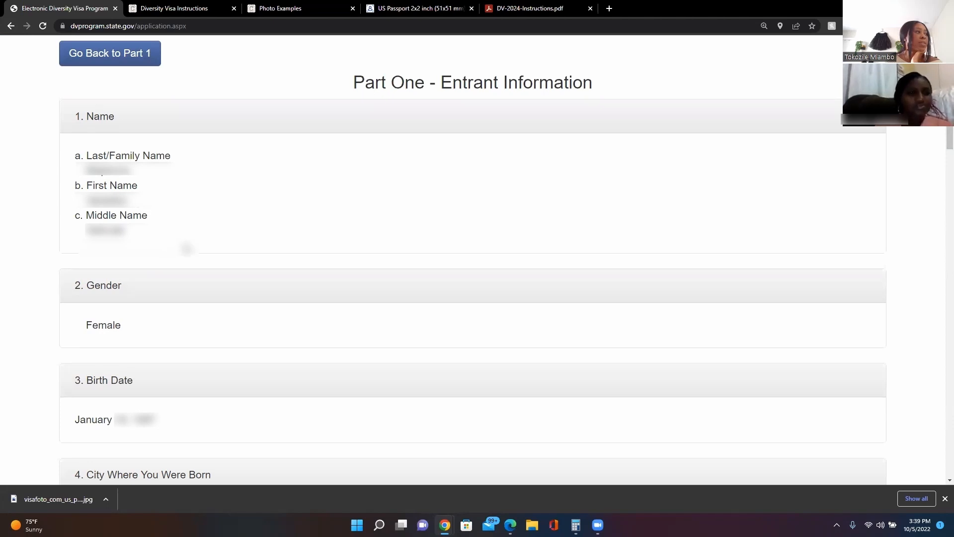
pyautogui.scroll(-2, 106, 123)
pyautogui.scroll(1, 107, 146)
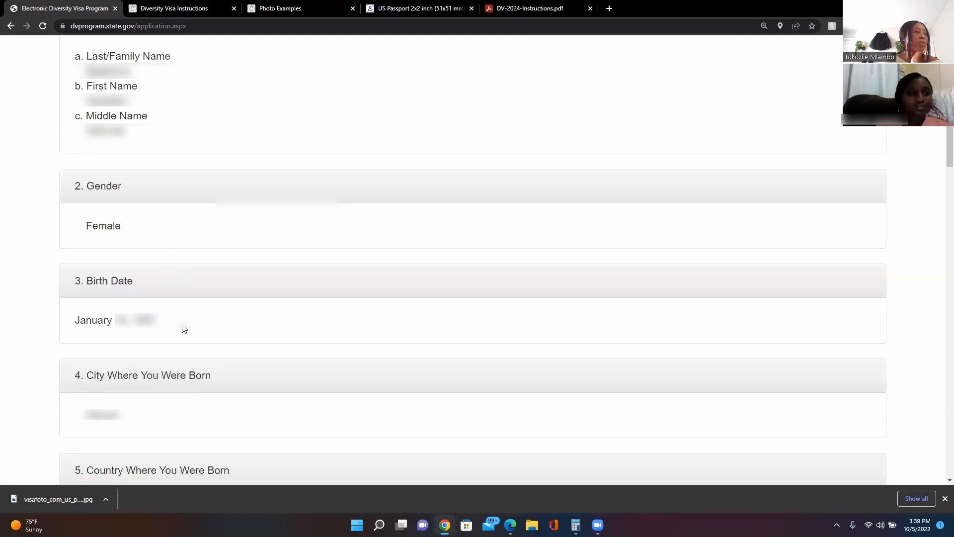
pyautogui.scroll(-2, 184, 330)
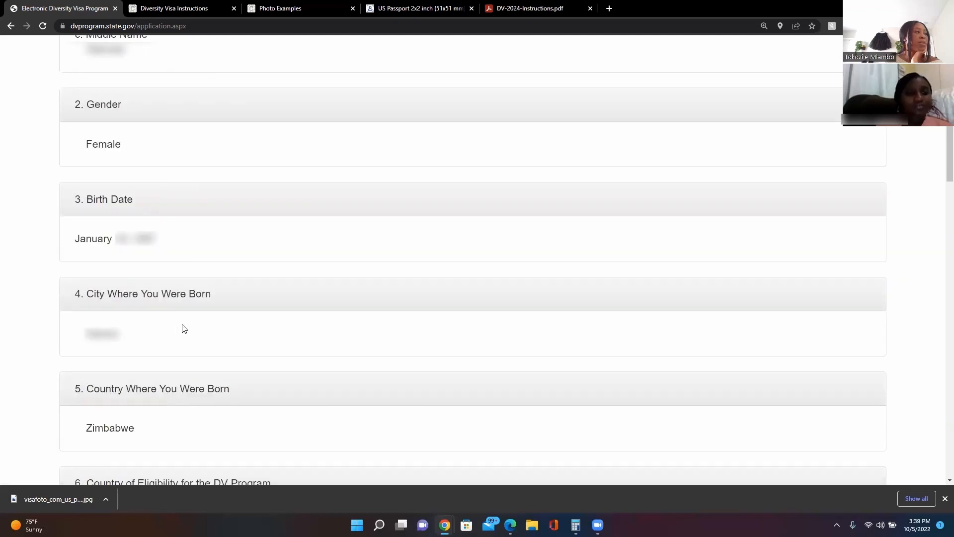
pyautogui.scroll(-4, 185, 327)
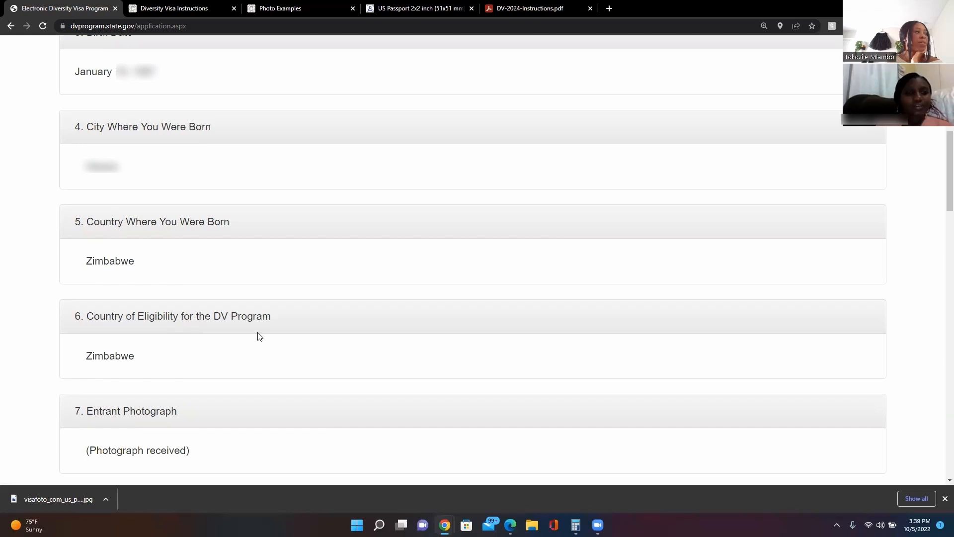
pyautogui.scroll(-5, 145, 246)
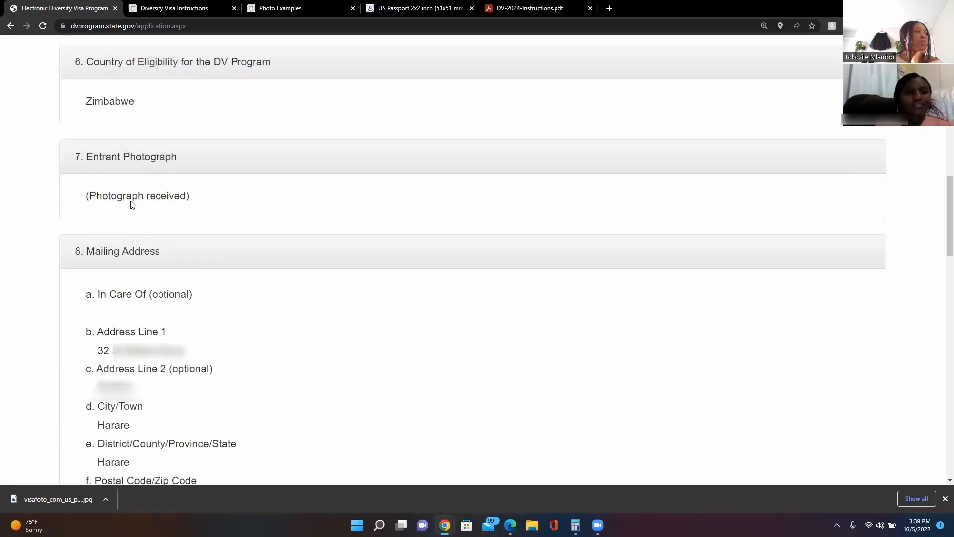
pyautogui.scroll(-2, 132, 205)
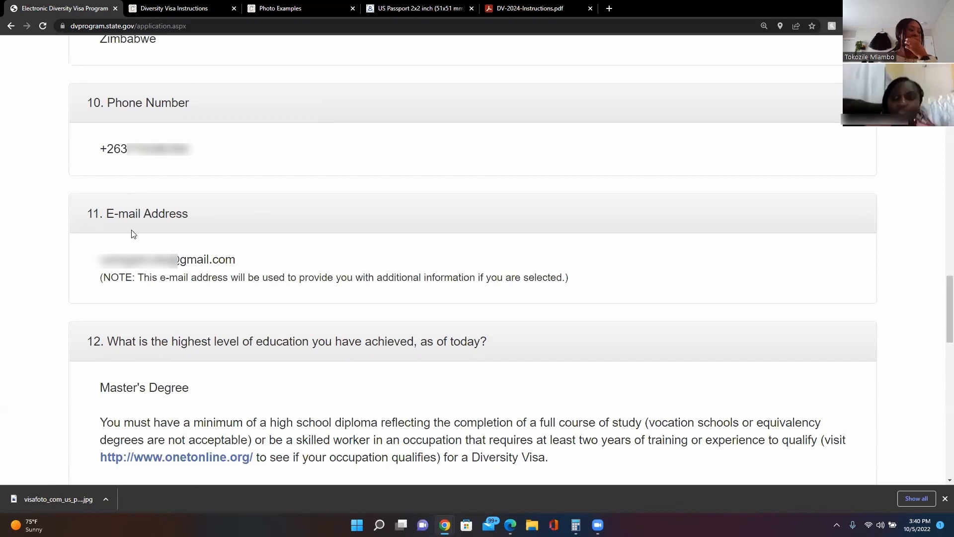
pyautogui.scroll(-2, 167, 376)
pyautogui.scroll(-3, 107, 314)
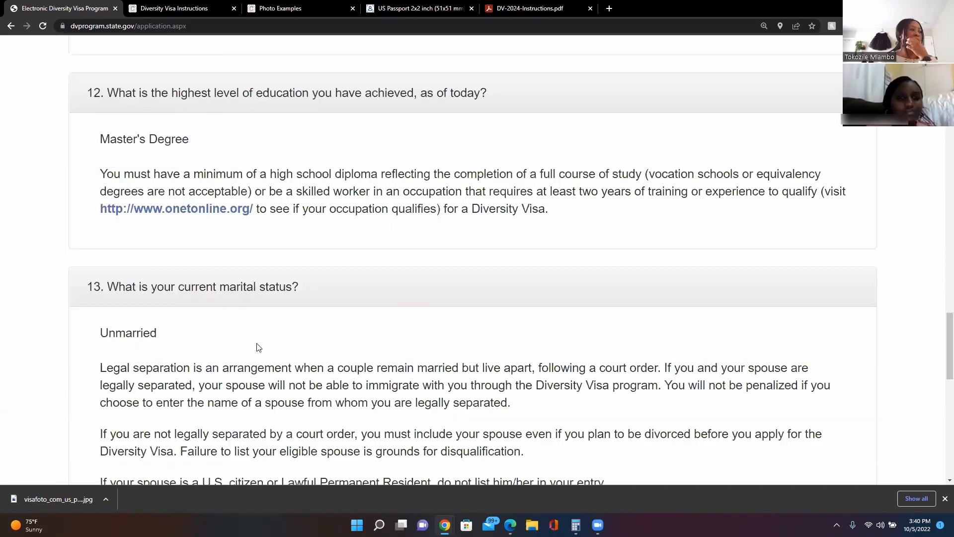
# Submit the completed DV-2024 entry from the bottom of the review page.
pyautogui.scroll(-4, 231, 351)
pyautogui.scroll(-2, 232, 350)
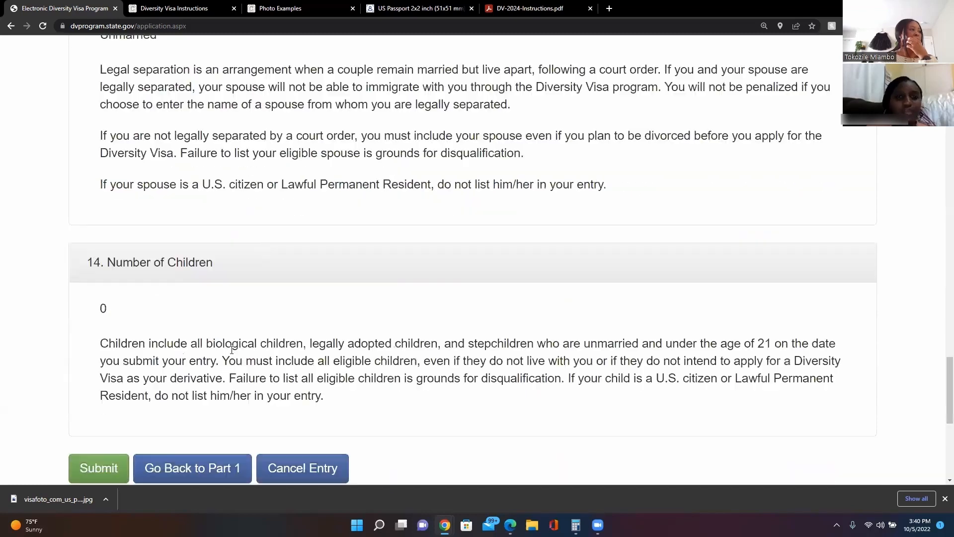
pyautogui.scroll(-2, 315, 379)
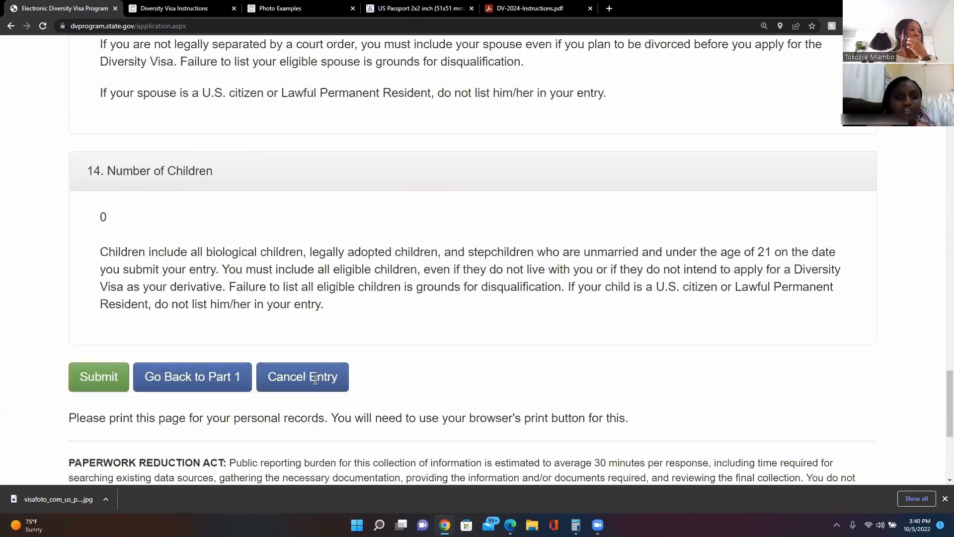
pyautogui.click(101, 378)
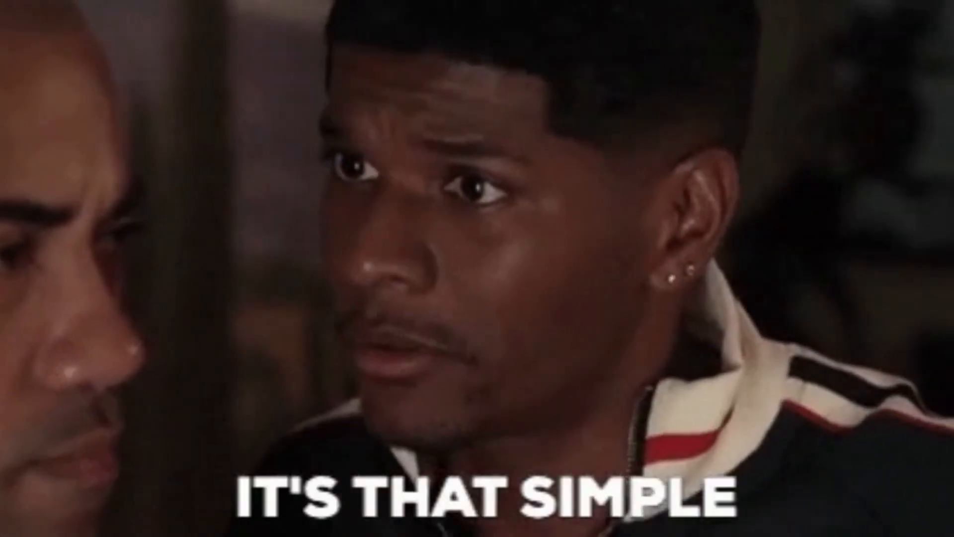